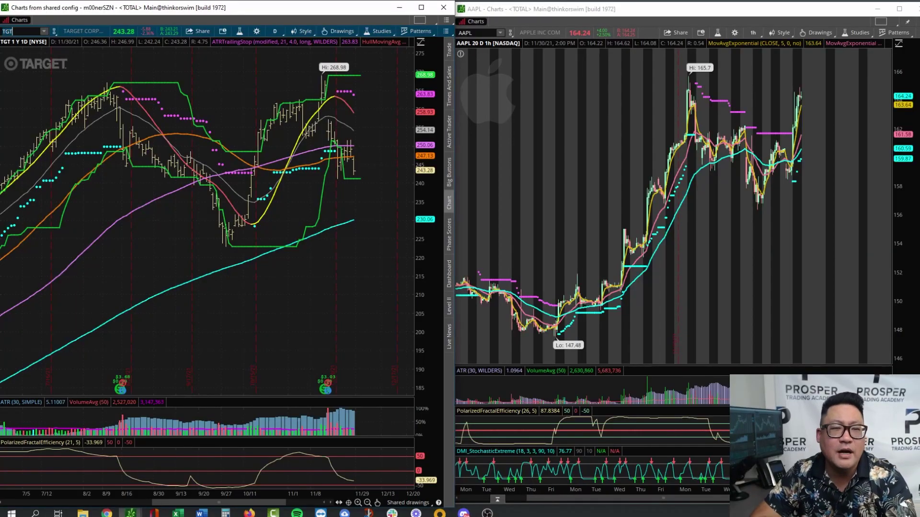
click(12, 32)
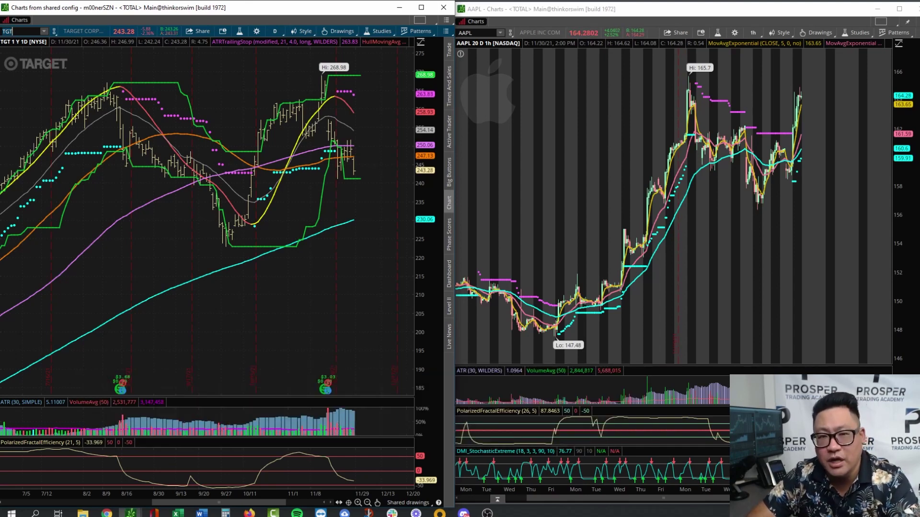
click(19, 31)
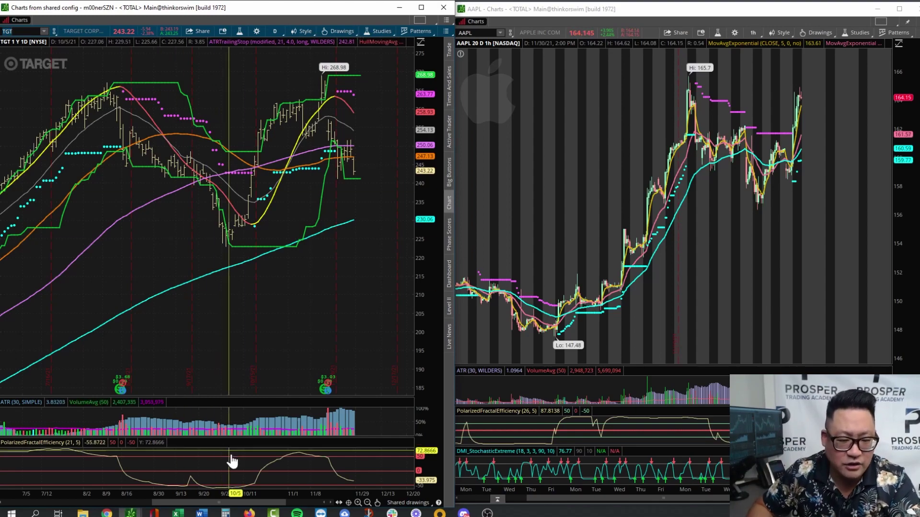
Step: Switch the Target chart to a 2-year daily time frame
drag(246, 497, 490, 494)
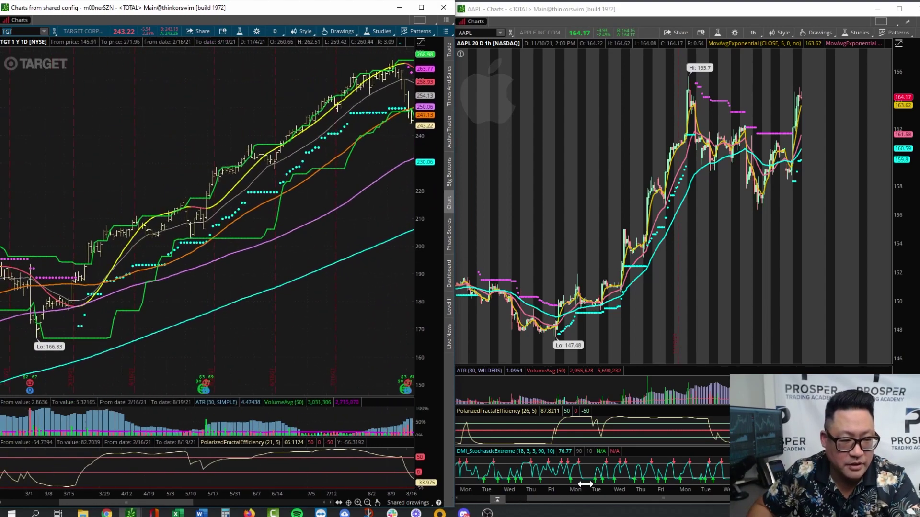
mouse_move(318, 353)
mouse_down()
mouse_move(493, 349)
mouse_move(304, 345)
mouse_up()
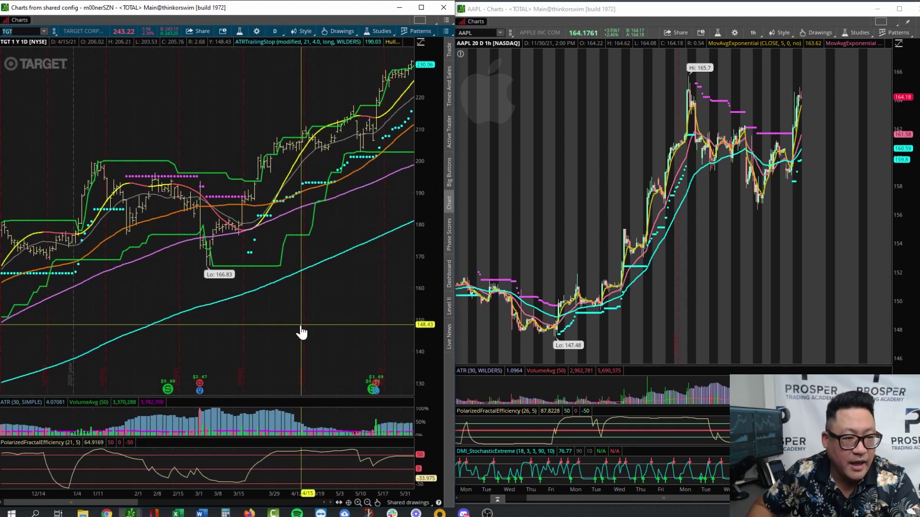
click(275, 33)
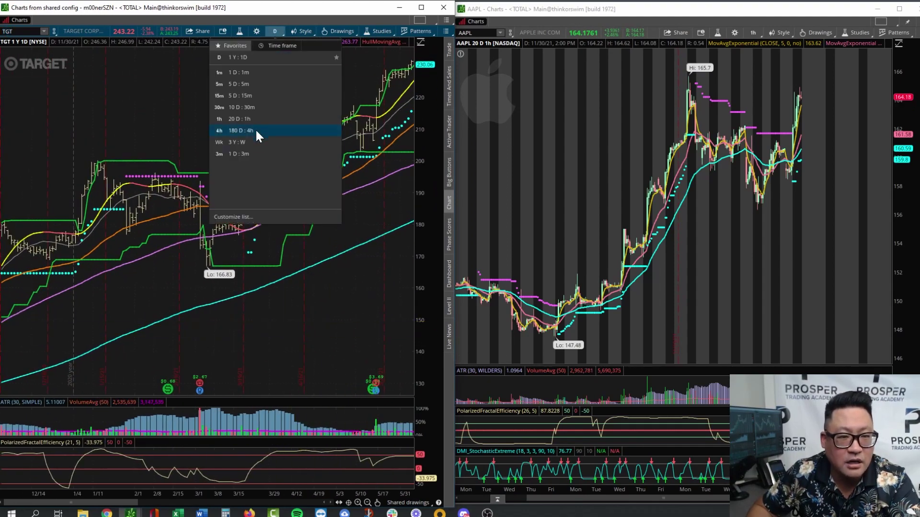
click(273, 45)
click(292, 100)
click(295, 139)
click(294, 213)
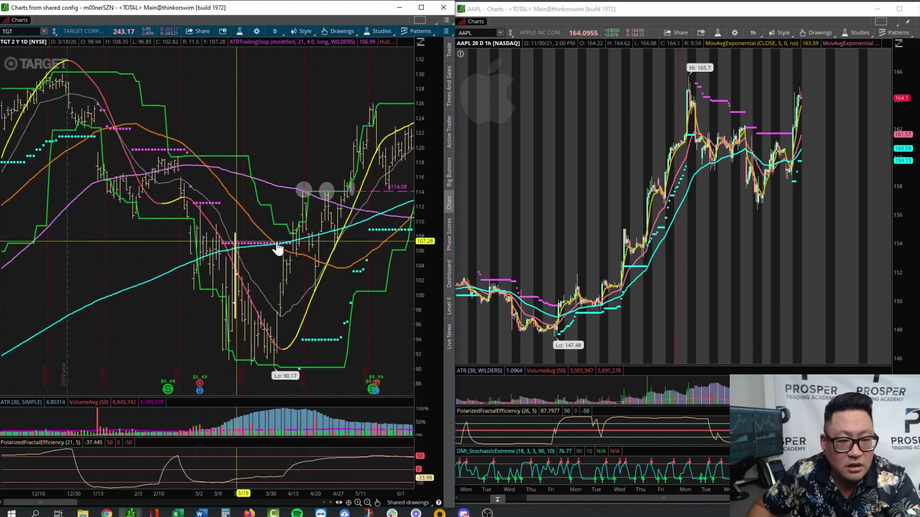
Step: Circle the two crossings of the orange and cyan moving averages in spring 2020 and draw an arrow to the orange line's February level
drag(232, 139, 113, 139)
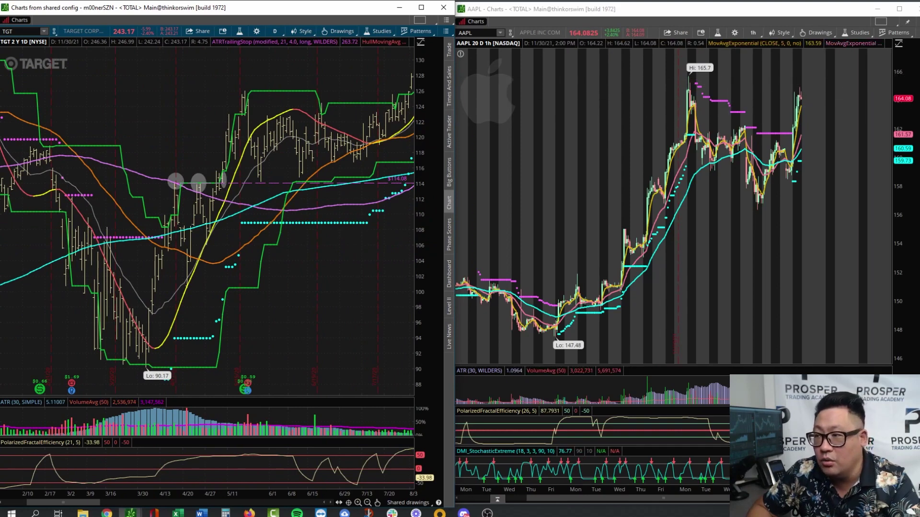
mouse_move(163, 225)
mouse_down()
mouse_move(123, 253)
mouse_move(162, 229)
mouse_up()
mouse_move(303, 179)
mouse_down()
mouse_move(287, 216)
mouse_move(305, 181)
mouse_up()
mouse_move(152, 115)
mouse_down()
mouse_move(66, 131)
mouse_move(73, 138)
mouse_up()
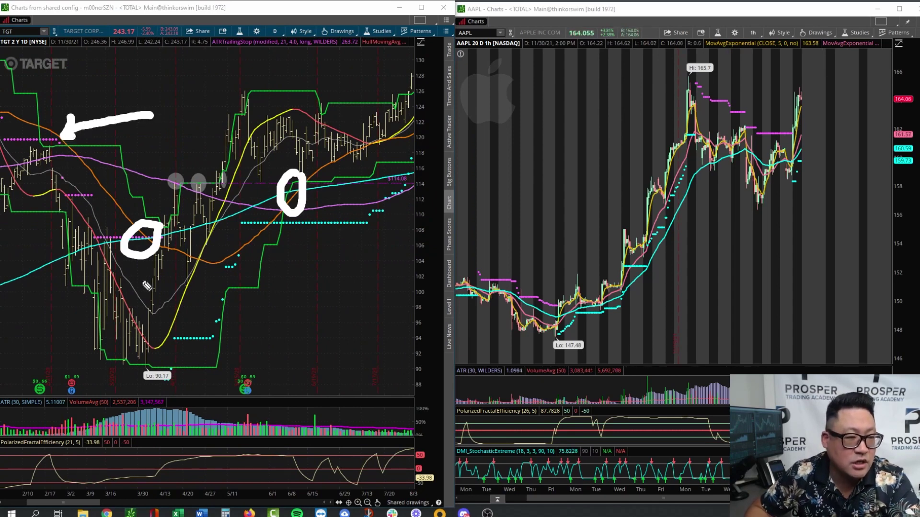
Step: Draw a downward arrow for the March selloff, an upward arrow for the recovery, and an arrow pointing at the second circled crossing
mouse_move(202, 286)
mouse_down()
mouse_move(219, 260)
mouse_move(221, 221)
mouse_move(234, 235)
mouse_up()
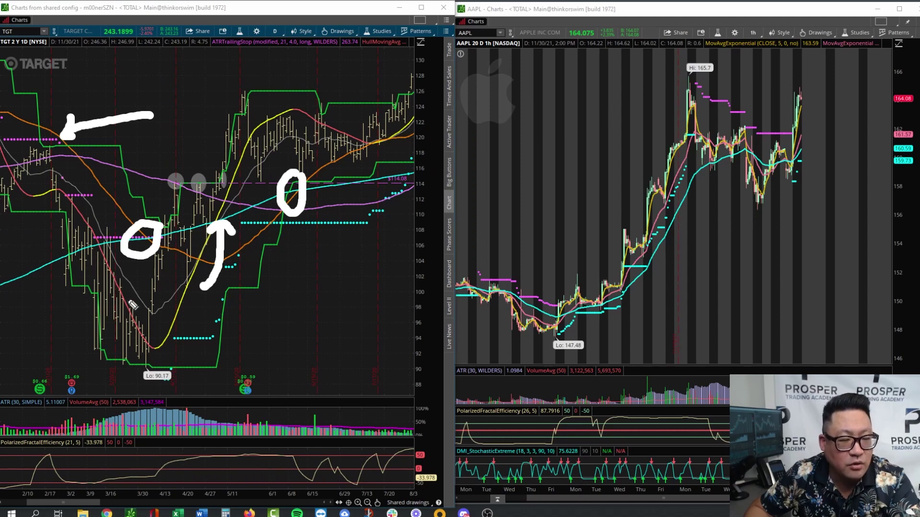
mouse_move(67, 296)
mouse_down()
mouse_move(85, 381)
mouse_move(92, 354)
mouse_up()
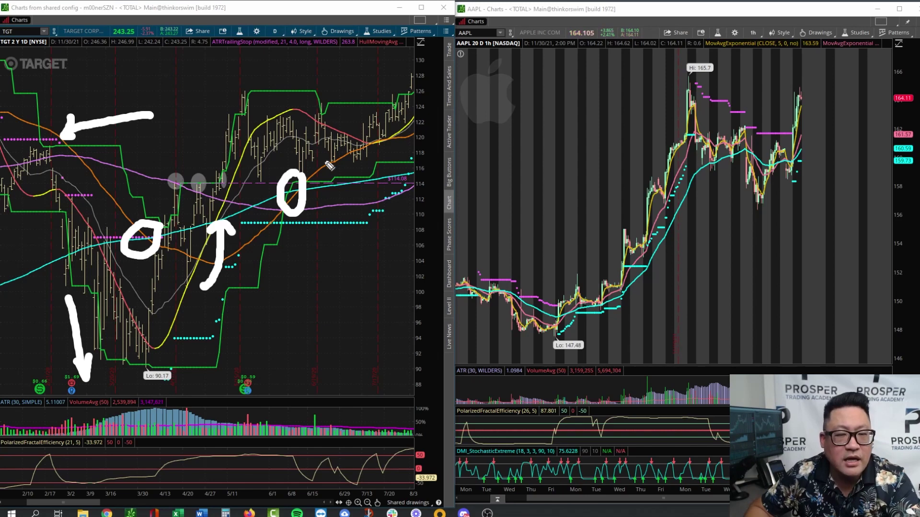
mouse_move(406, 266)
mouse_down()
mouse_move(317, 186)
mouse_move(320, 198)
mouse_move(336, 187)
mouse_up()
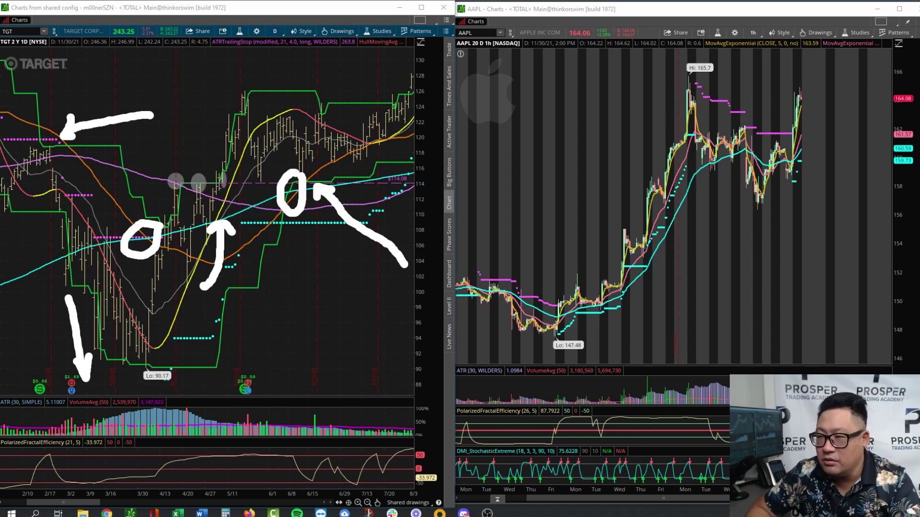
Step: Clear the drawn marks and follow Target's price and moving averages forward from June 2020 to November 2021
key(Escape)
drag(378, 240, 138, 285)
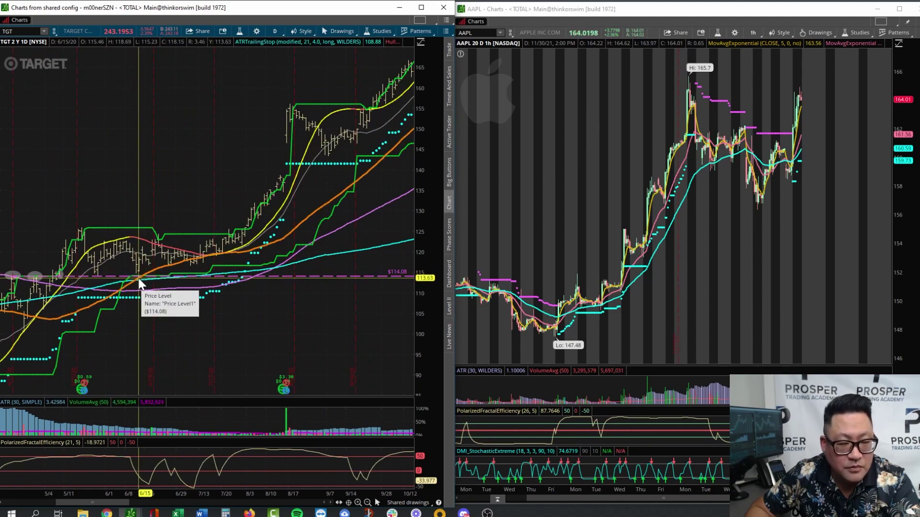
drag(376, 265, 29, 290)
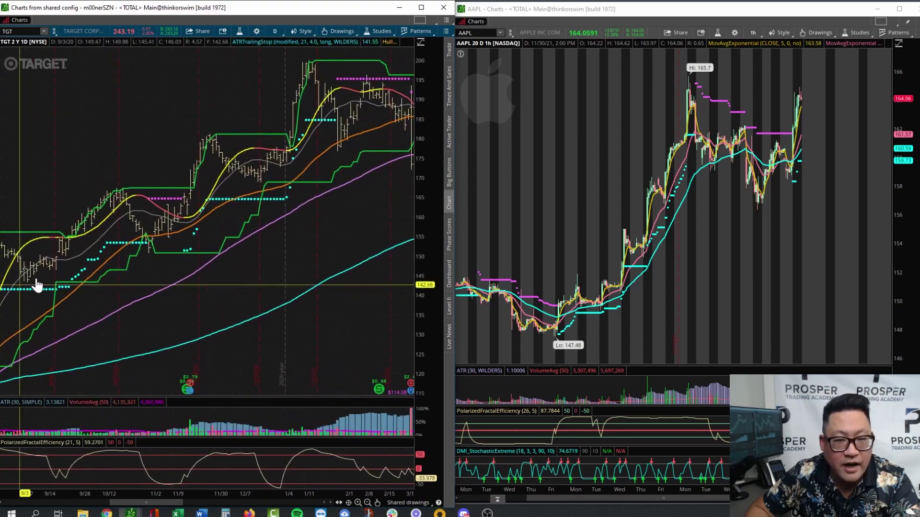
drag(315, 199, 76, 235)
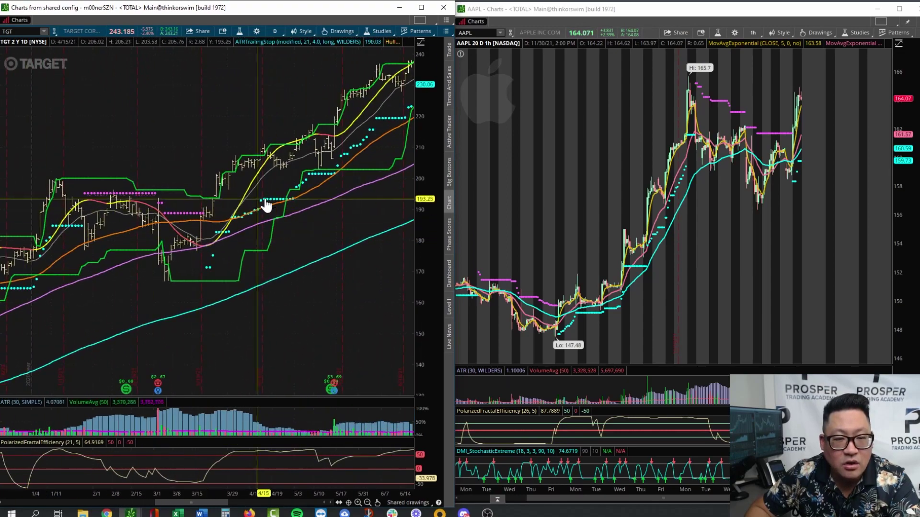
drag(333, 205, 101, 244)
drag(363, 189, 102, 232)
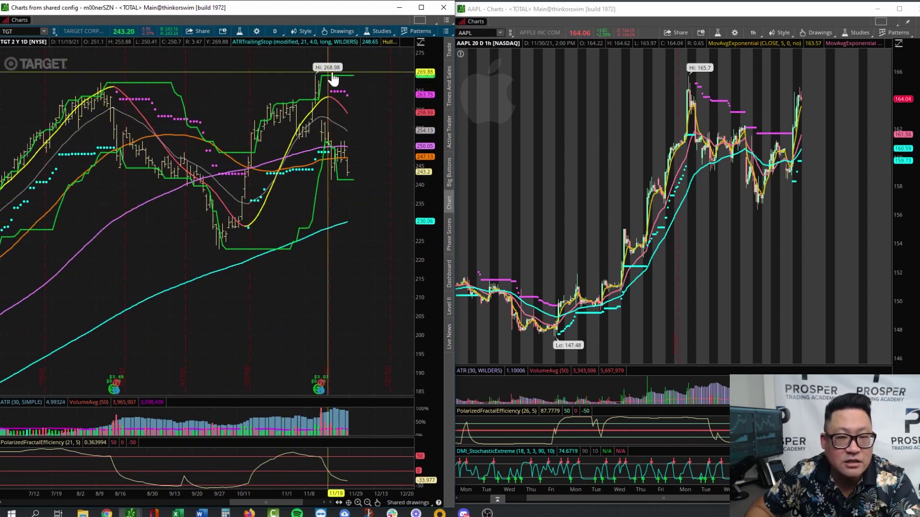
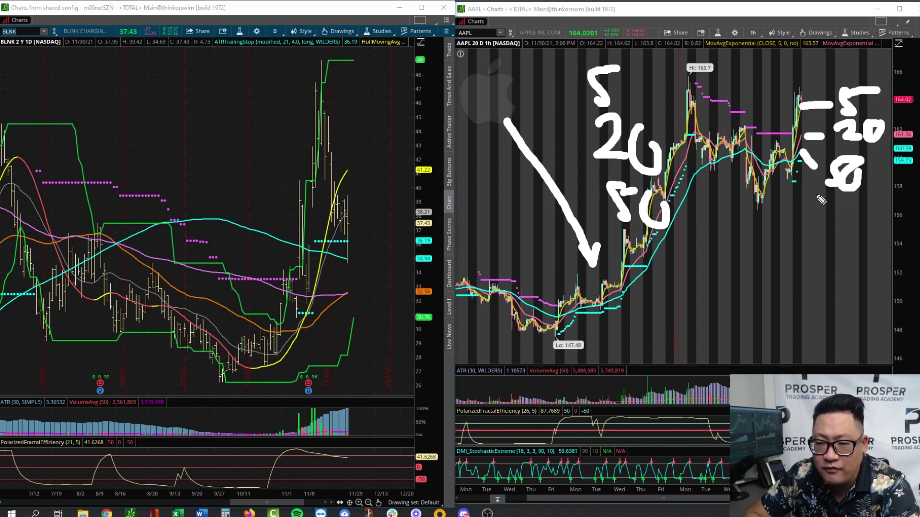
Step: Mark the handwritten 5 and 50 labels on the AAPL chart and draw pink arrows along the early decline and the following rally
drag(814, 186, 877, 181)
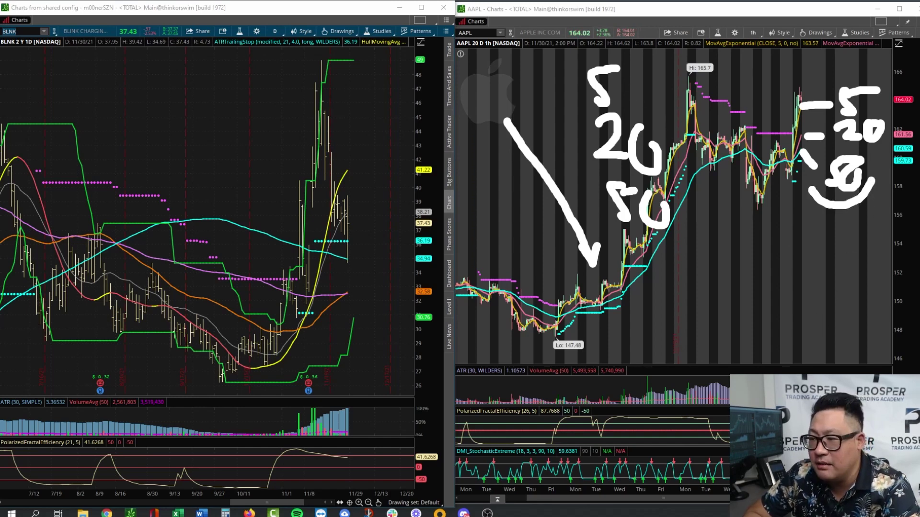
drag(614, 85, 652, 88)
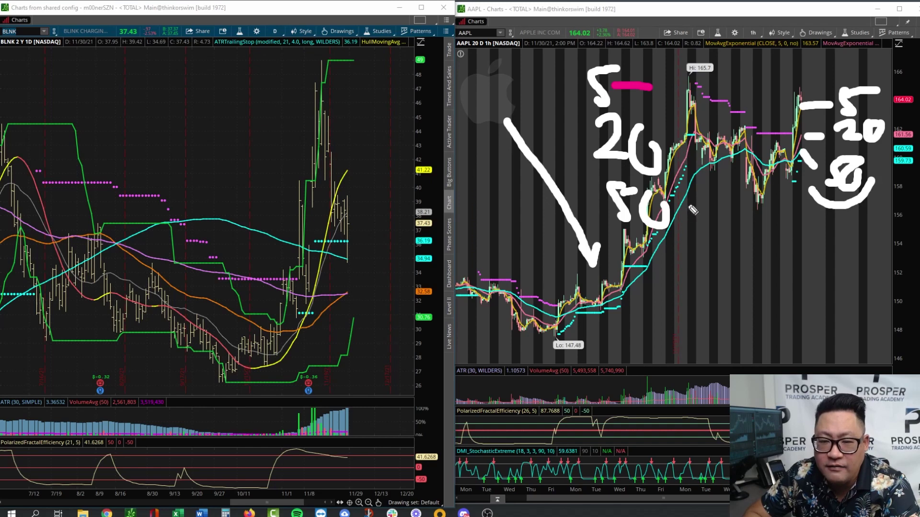
drag(675, 214, 724, 214)
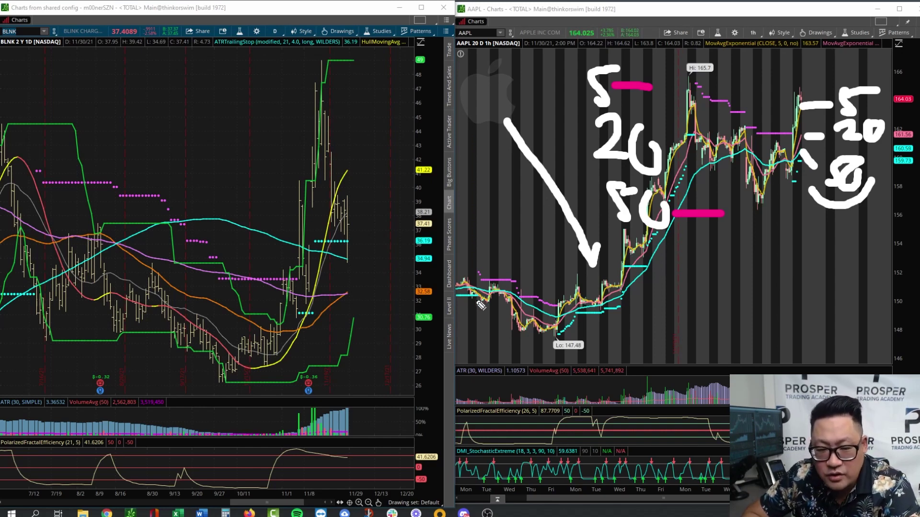
mouse_move(470, 308)
mouse_down()
mouse_move(519, 350)
mouse_move(521, 331)
mouse_up()
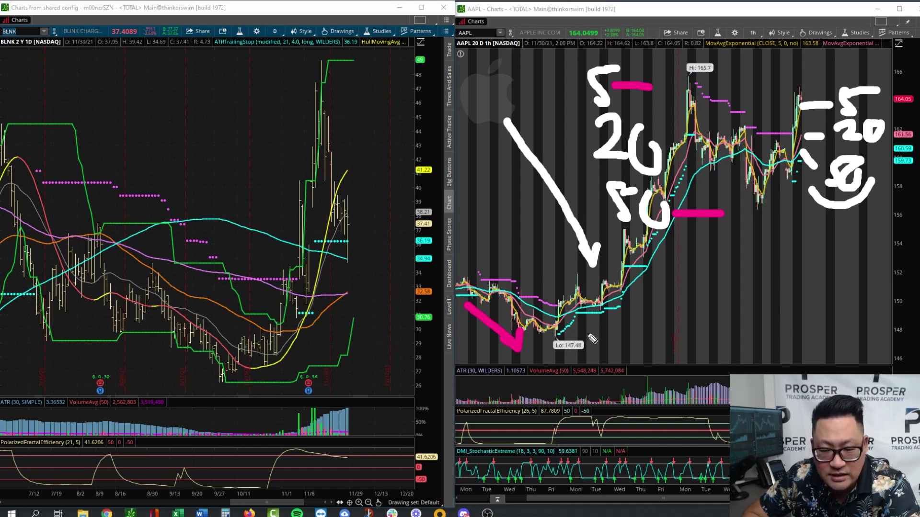
mouse_move(591, 331)
mouse_down()
mouse_move(664, 281)
mouse_move(645, 277)
mouse_move(666, 295)
mouse_up()
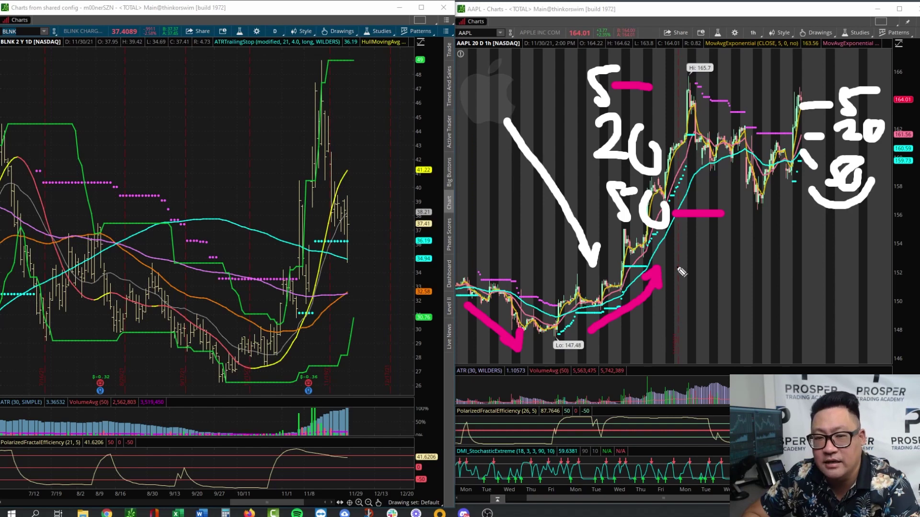
Step: Write 20, 50 and 200 in pink on the BLNK chart and mark the exponential moving average label above the AAPL chart
mouse_move(327, 73)
mouse_down()
mouse_move(355, 102)
mouse_move(381, 85)
mouse_up()
mouse_move(355, 114)
mouse_down()
mouse_move(361, 143)
mouse_move(383, 121)
mouse_move(352, 185)
mouse_move(381, 171)
mouse_move(416, 185)
mouse_up()
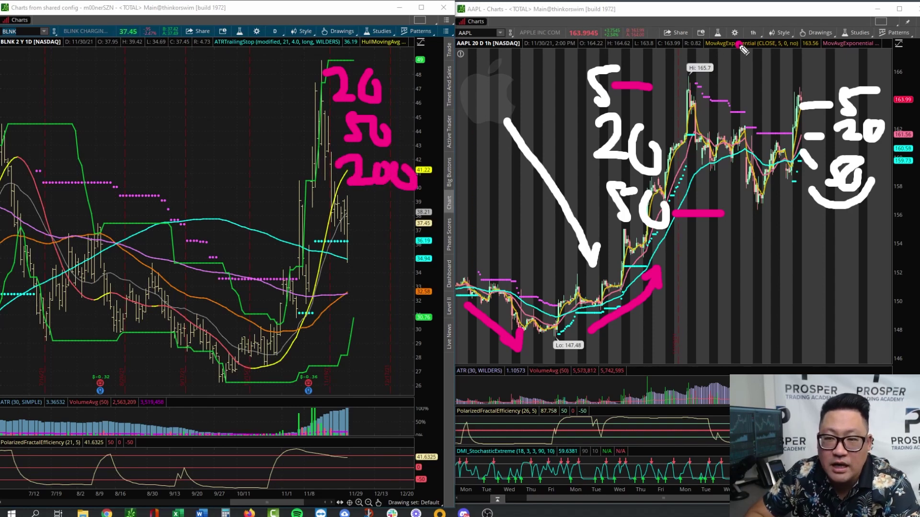
drag(737, 44, 776, 45)
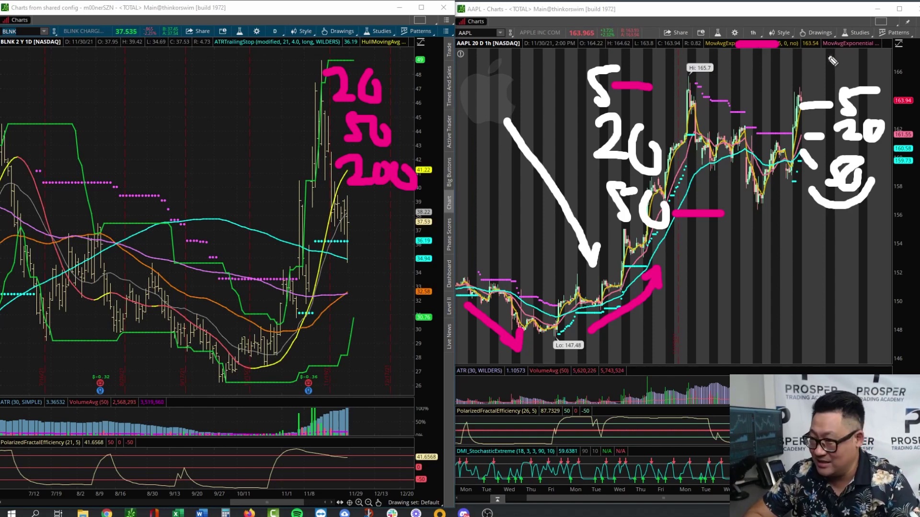
Step: Clear the marks, then circle AAPL's first moving-average crossing and draw strokes for the decline, the falling averages and the rally
key(Escape)
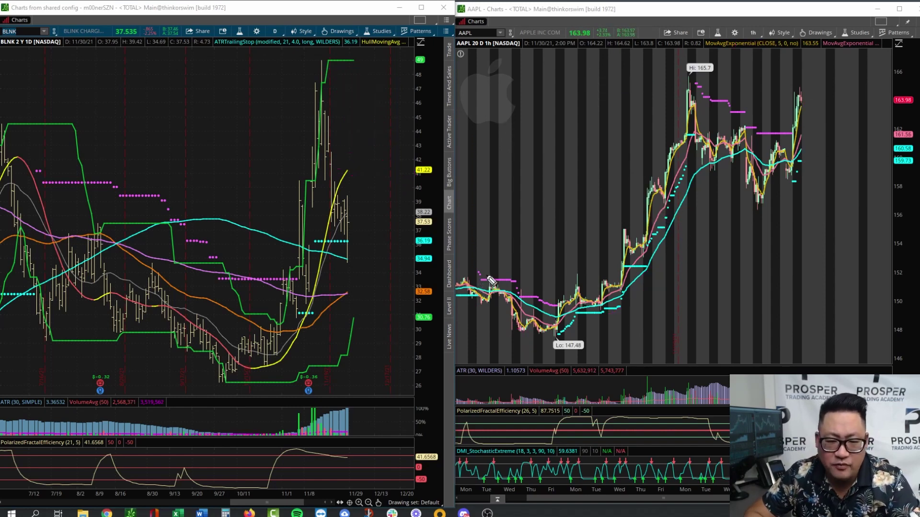
mouse_move(477, 273)
mouse_down()
mouse_move(473, 309)
mouse_move(498, 288)
mouse_move(496, 309)
mouse_move(475, 309)
mouse_move(517, 356)
mouse_move(565, 361)
mouse_up()
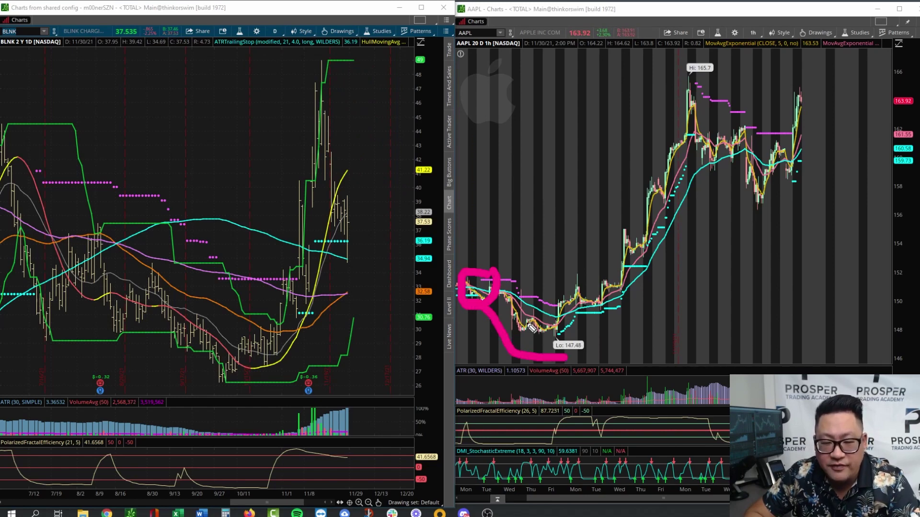
mouse_move(542, 258)
mouse_down()
mouse_move(525, 297)
mouse_move(534, 304)
mouse_up()
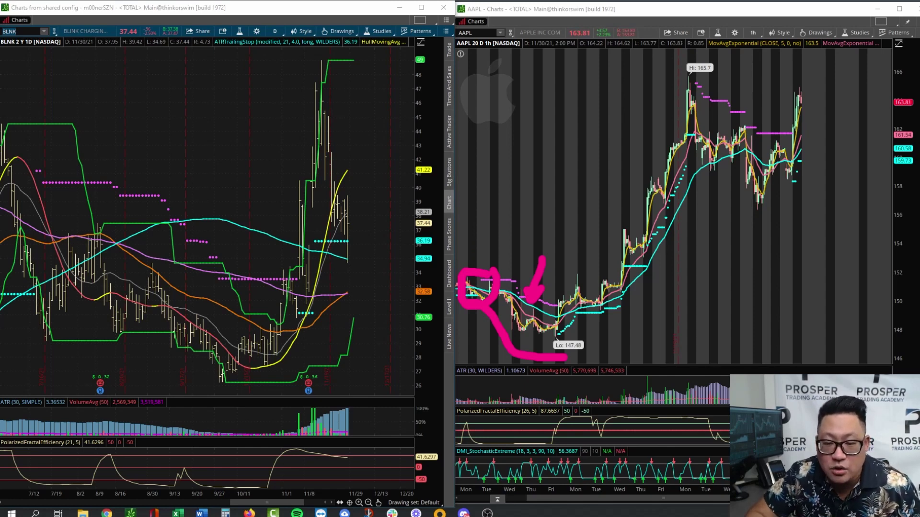
mouse_move(581, 317)
mouse_down()
mouse_move(571, 306)
mouse_move(562, 328)
mouse_move(580, 311)
mouse_move(666, 301)
mouse_move(695, 192)
mouse_move(711, 223)
mouse_up()
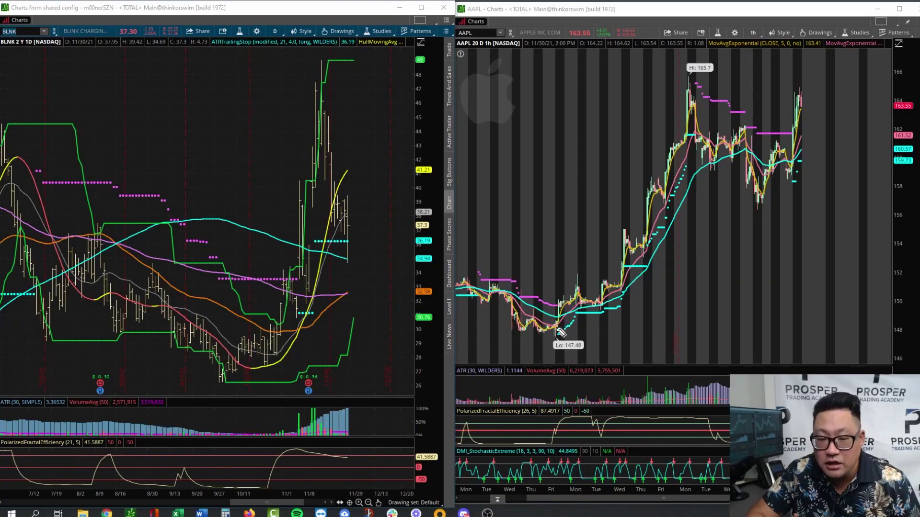
Step: Circle the upward crossover near AAPL's low and the neighbouring consolidation, with arrows pointing to them and to the 165.7 peak
mouse_move(573, 290)
mouse_down()
mouse_move(575, 333)
mouse_move(582, 294)
mouse_up()
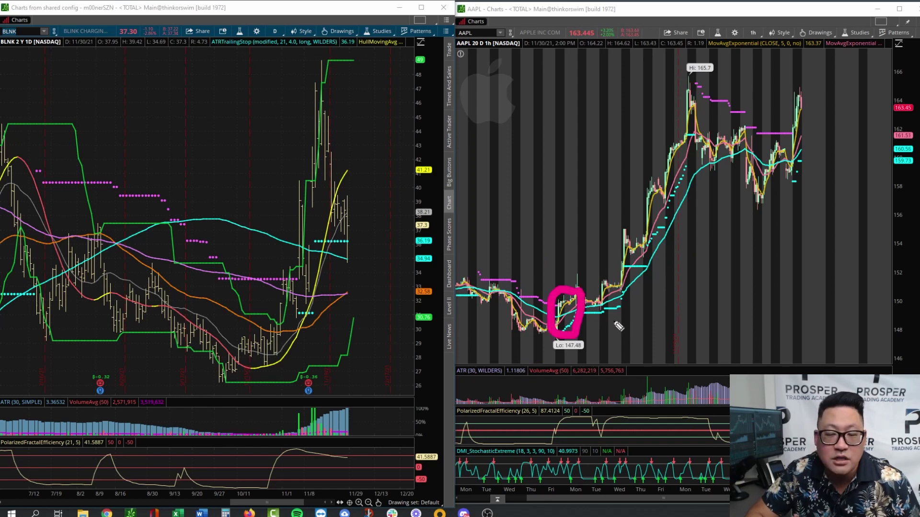
mouse_move(532, 260)
mouse_down()
mouse_move(603, 288)
mouse_move(587, 293)
mouse_move(630, 316)
mouse_move(584, 279)
mouse_up()
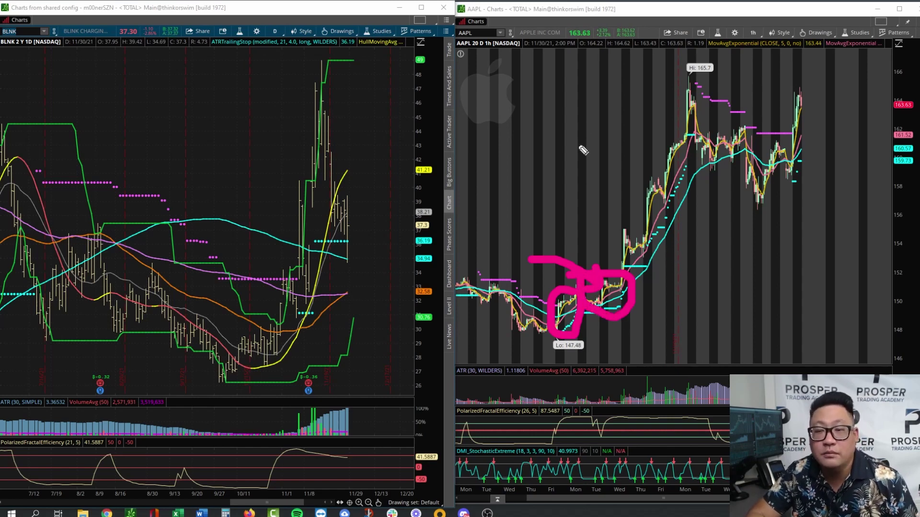
mouse_move(568, 87)
mouse_down()
mouse_move(687, 83)
mouse_move(659, 99)
mouse_up()
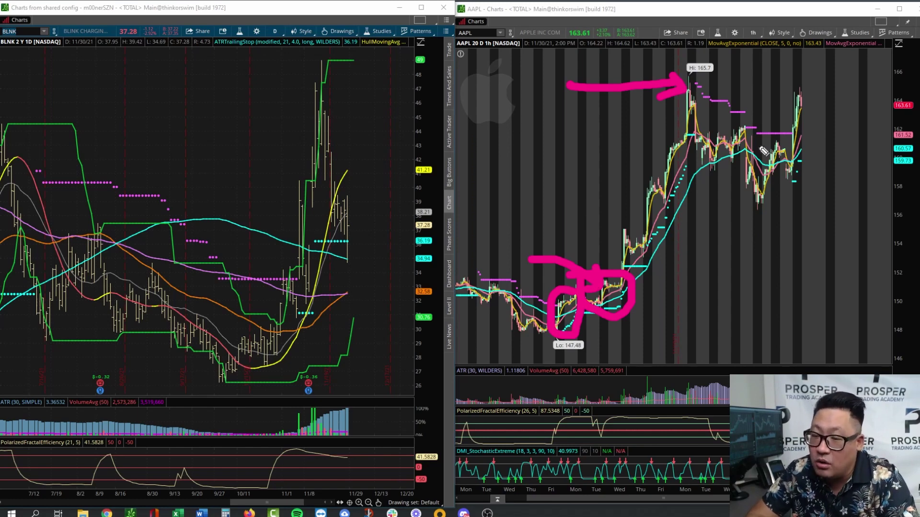
Step: Circle the two moving-average crossings after AAPL's peak and draw a left-pointing arrow in the empty area below the price
mouse_move(759, 141)
mouse_down()
mouse_move(760, 169)
mouse_move(762, 141)
mouse_up()
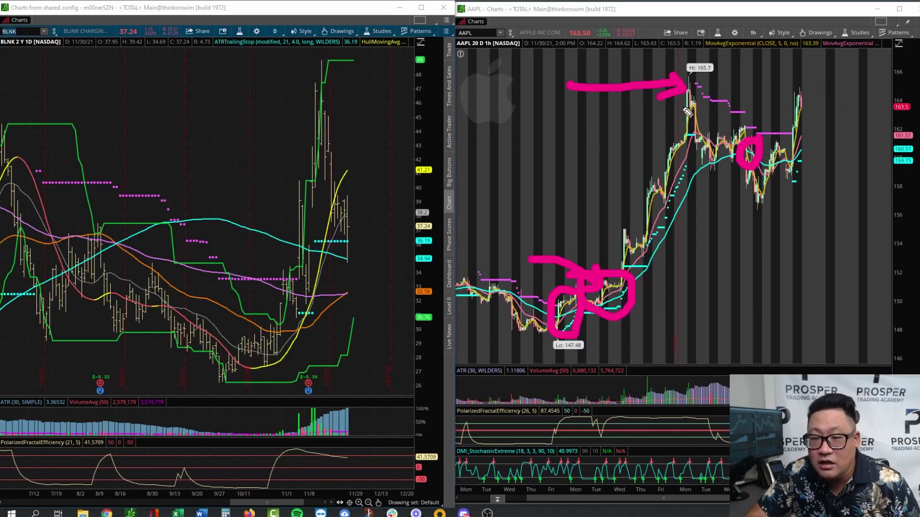
mouse_move(707, 126)
mouse_down()
mouse_move(694, 152)
mouse_move(713, 136)
mouse_up()
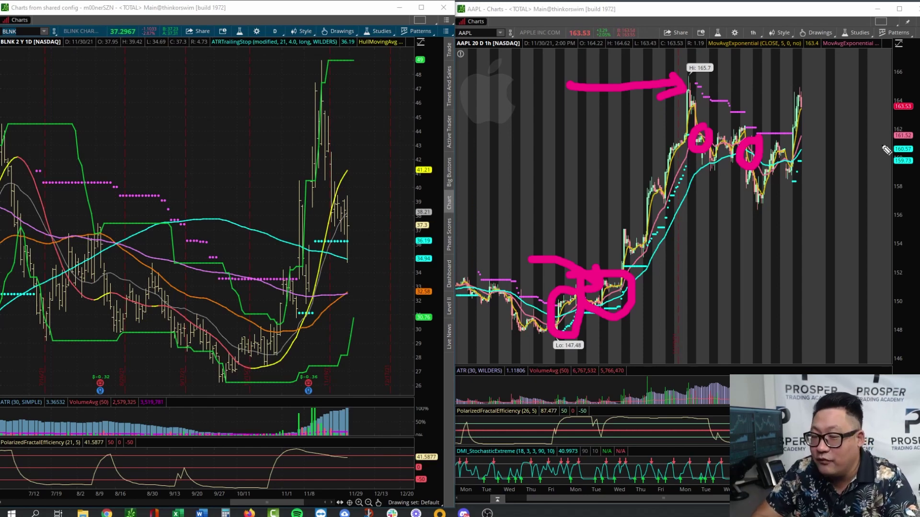
mouse_move(799, 290)
mouse_down()
mouse_move(685, 299)
mouse_move(691, 310)
mouse_up()
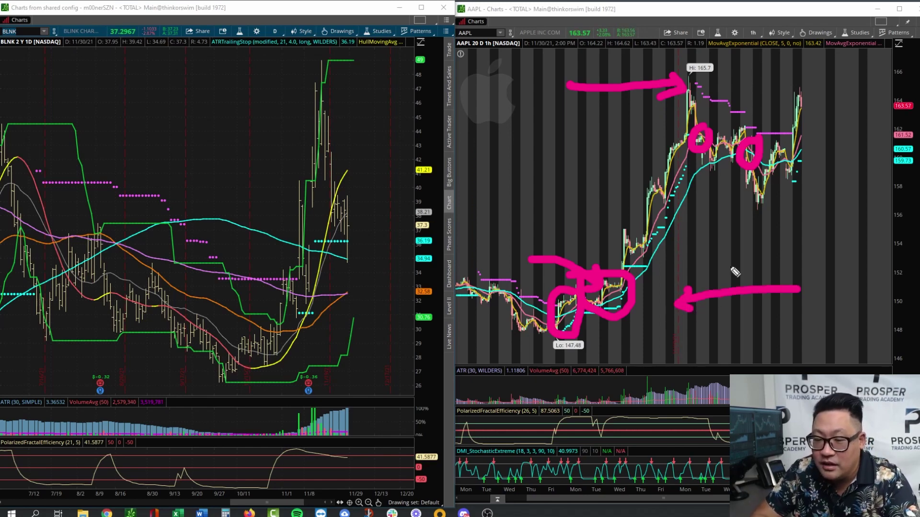
Step: Write a 5 above the second post-peak circle and circle the moving-average crossing at AAPL's latest bars
drag(769, 66, 733, 111)
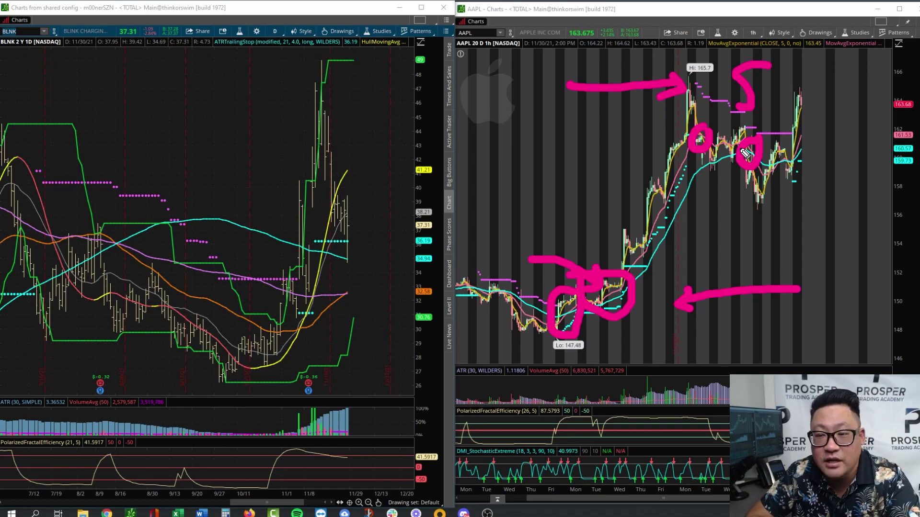
mouse_move(830, 157)
mouse_down()
mouse_move(814, 143)
mouse_move(797, 172)
mouse_move(813, 153)
mouse_up()
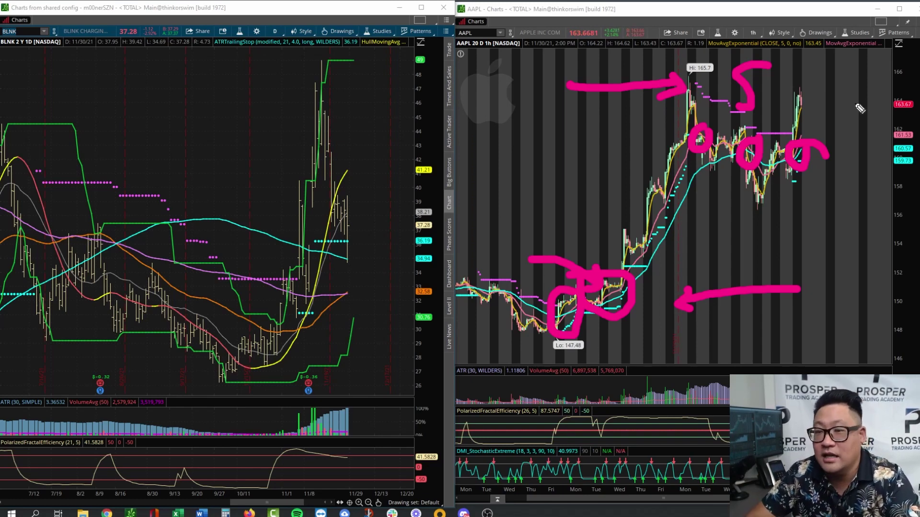
Step: Clear the marks, then circle AAPL's crossover near the low and the post-peak crossover, labelling them B and S
key(e)
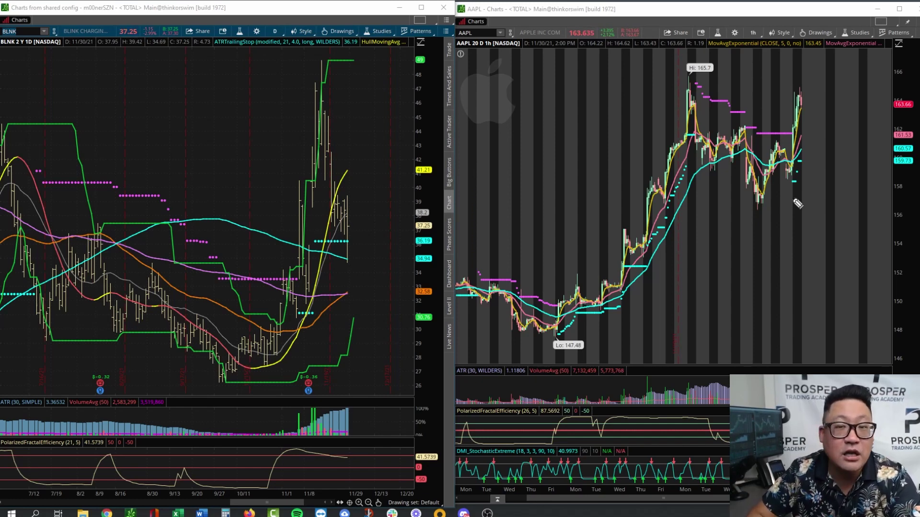
mouse_move(568, 287)
mouse_down()
mouse_move(540, 337)
mouse_move(587, 331)
mouse_move(567, 288)
mouse_up()
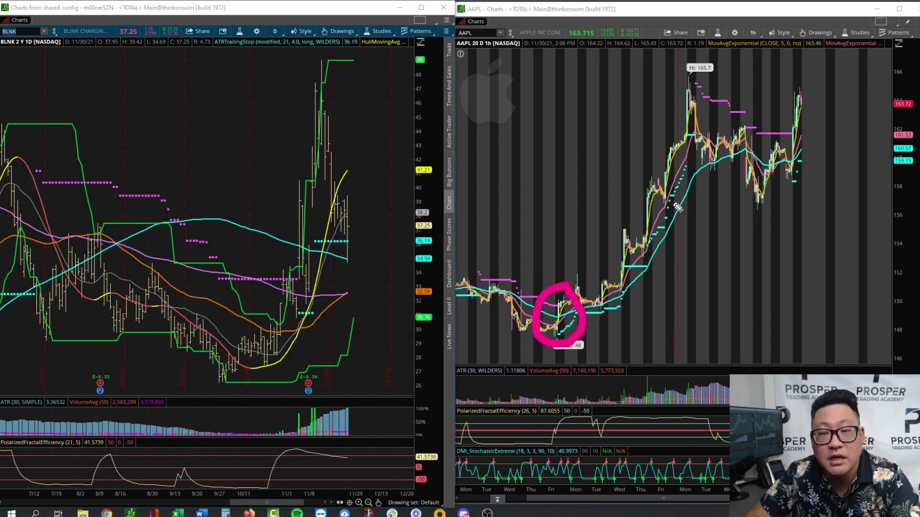
mouse_move(759, 125)
mouse_down()
mouse_move(731, 140)
mouse_move(762, 166)
mouse_move(762, 123)
mouse_up()
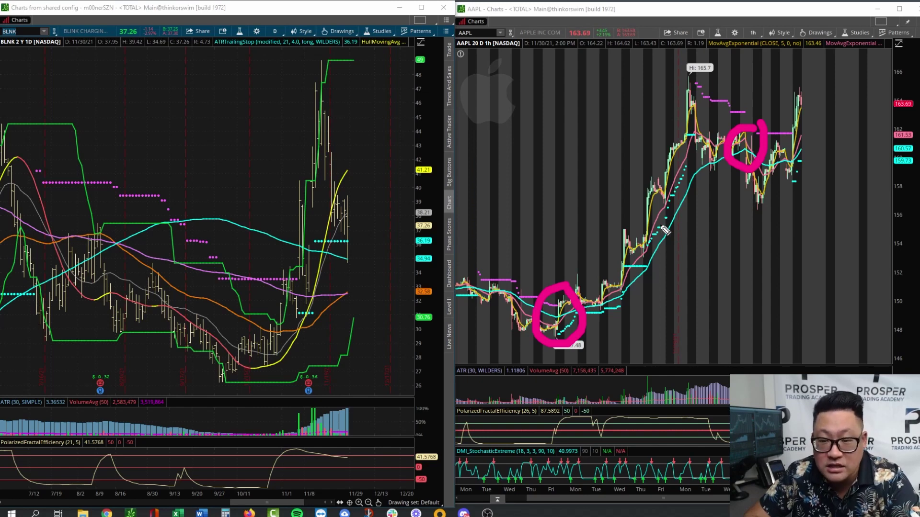
mouse_move(607, 309)
mouse_down()
mouse_move(612, 343)
mouse_move(626, 326)
mouse_move(611, 348)
mouse_up()
drag(808, 138, 790, 171)
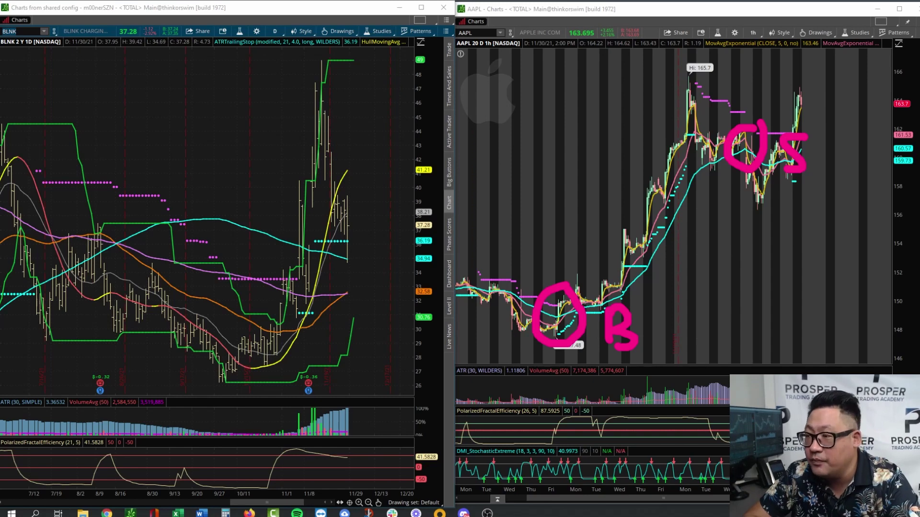
key(Escape)
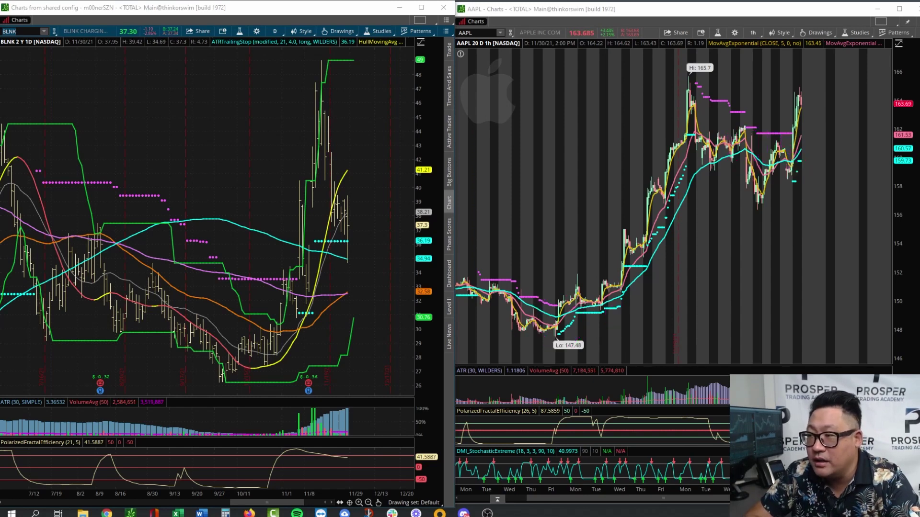
Step: Switch the AAPL chart to 5 D : 5m, then circle the base before the rally and draw an arrow at its upward crossover
click(753, 34)
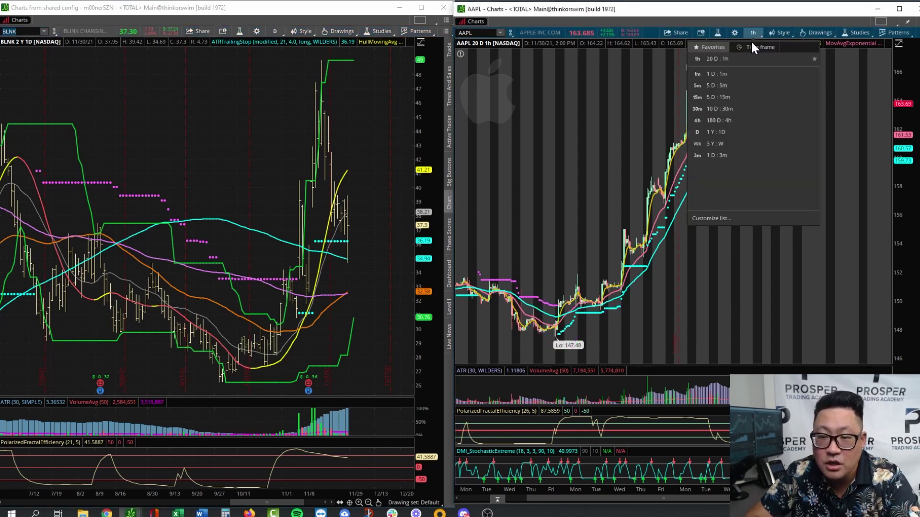
click(720, 86)
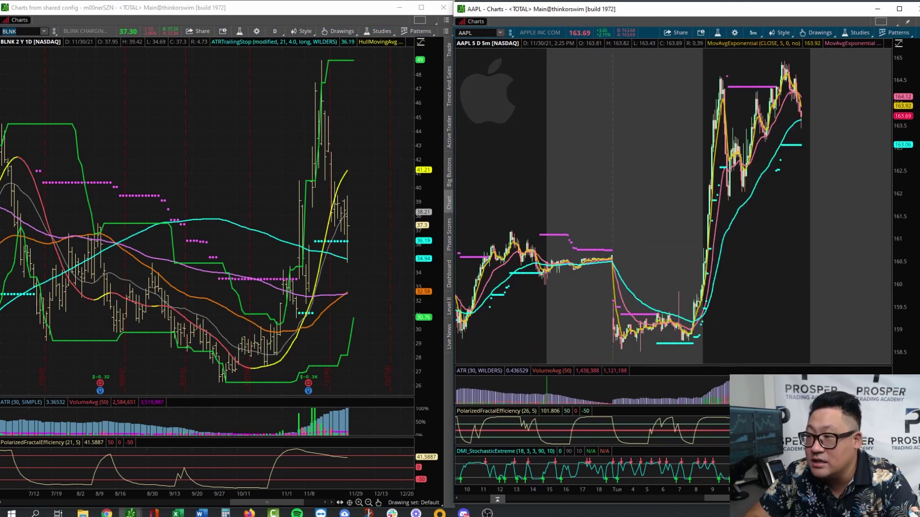
mouse_move(639, 259)
mouse_down()
mouse_move(581, 304)
mouse_move(721, 357)
mouse_move(690, 290)
mouse_move(656, 283)
mouse_up()
mouse_move(828, 308)
mouse_down()
mouse_move(731, 309)
mouse_move(743, 298)
mouse_move(739, 322)
mouse_move(747, 326)
mouse_up()
Step: Mark the first intraday peak with an arrow, curve a stroke under the pullback, point at the latest drop, and clear the marks
mouse_move(652, 81)
mouse_down()
mouse_move(709, 83)
mouse_move(710, 92)
mouse_move(683, 101)
mouse_up()
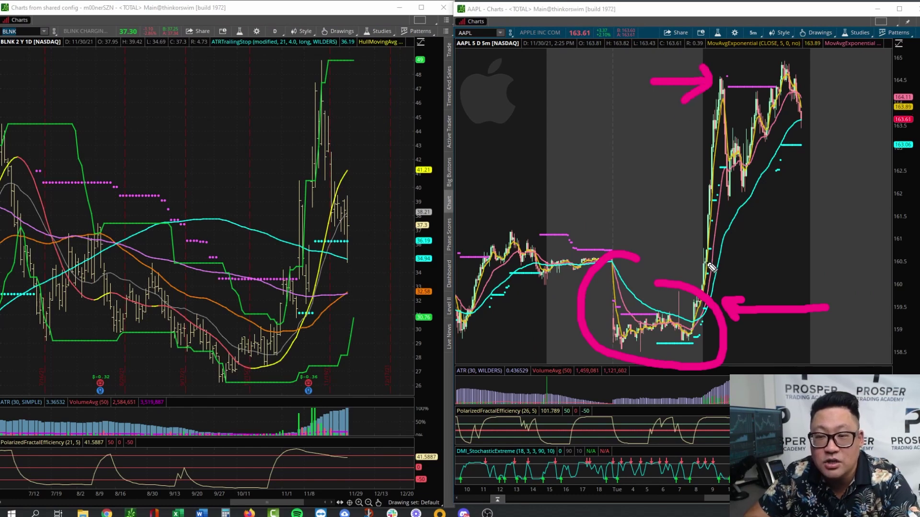
mouse_move(712, 159)
mouse_down()
mouse_move(724, 189)
mouse_move(767, 184)
mouse_move(797, 63)
mouse_up()
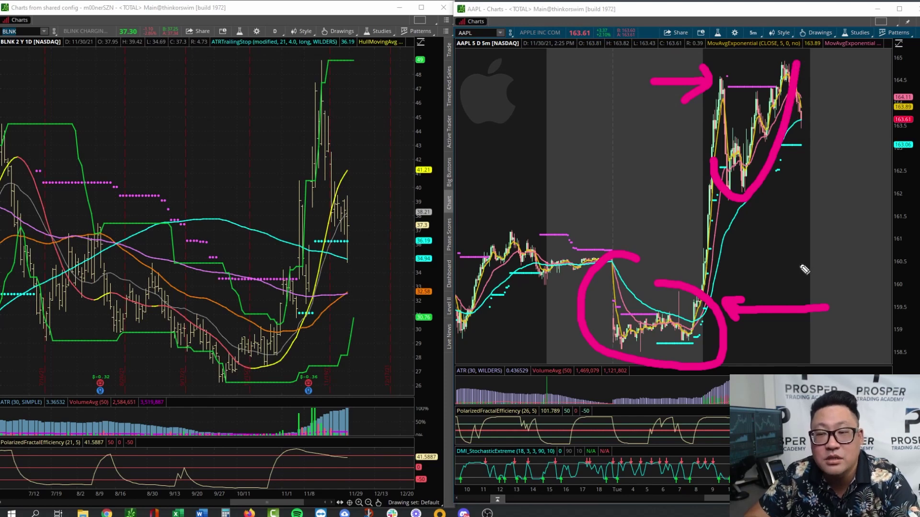
mouse_move(869, 60)
mouse_down()
mouse_move(813, 99)
mouse_move(828, 113)
mouse_up()
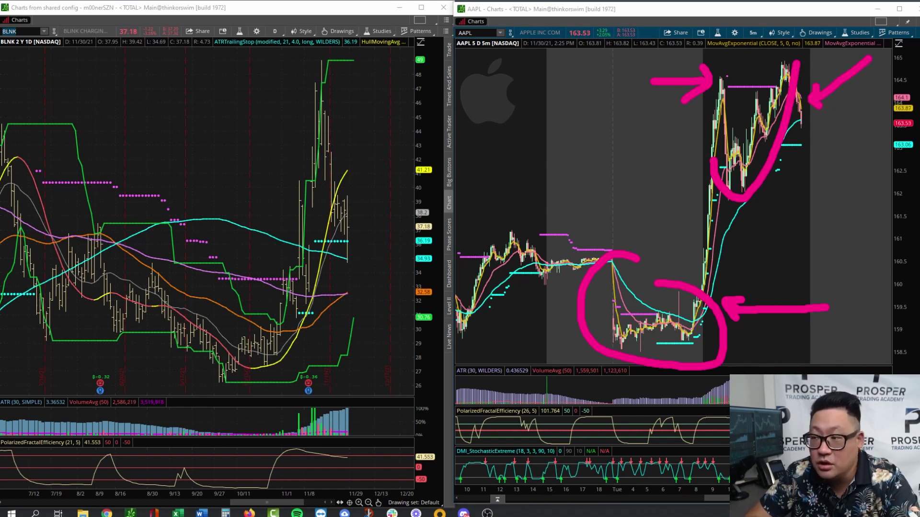
key(Escape)
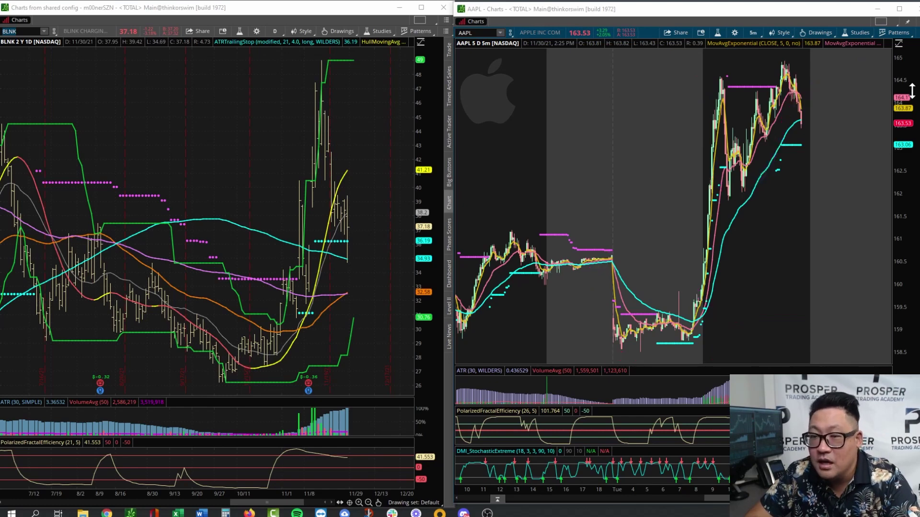
Step: Return the AAPL chart to 20 D : 1h and clear the pullback arcs drawn along the rally
click(754, 35)
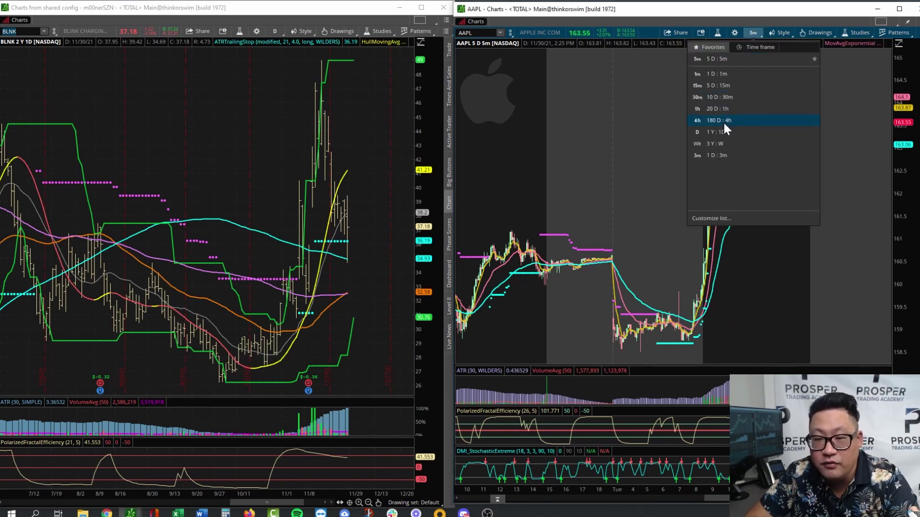
click(721, 108)
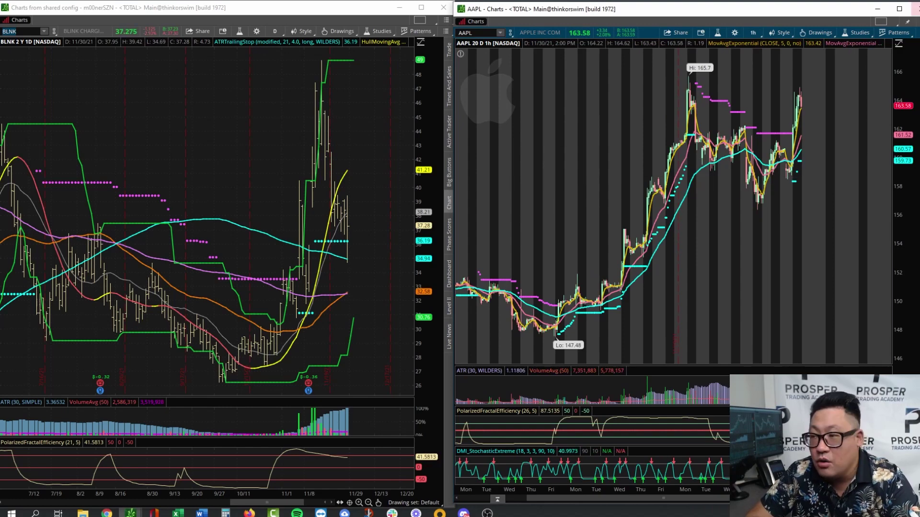
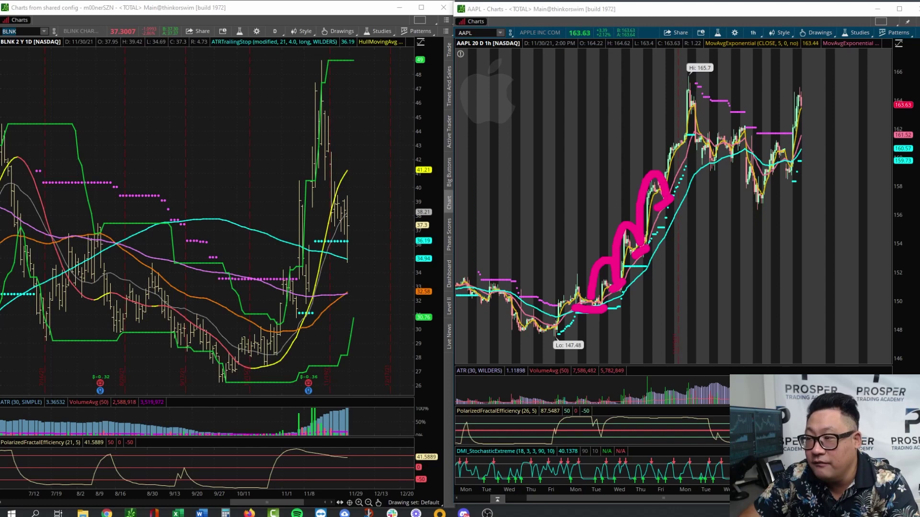
key(Escape)
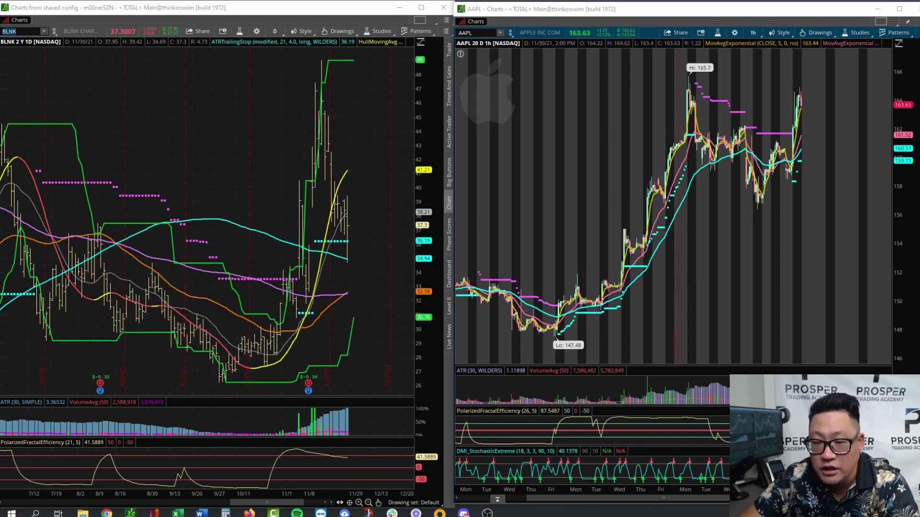
Step: Shade the gaps between AAPL's price and moving averages along the rally, and mark the stretch after the peak
drag(669, 182, 678, 175)
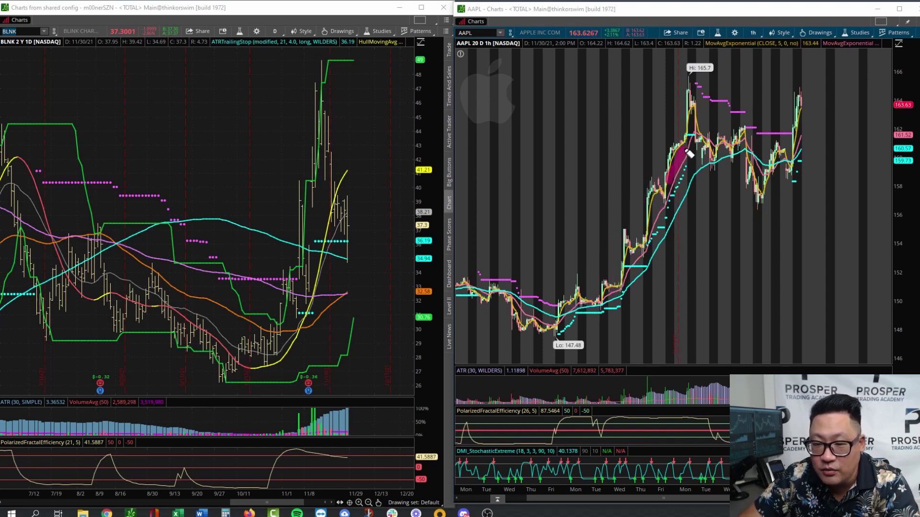
drag(652, 235, 666, 187)
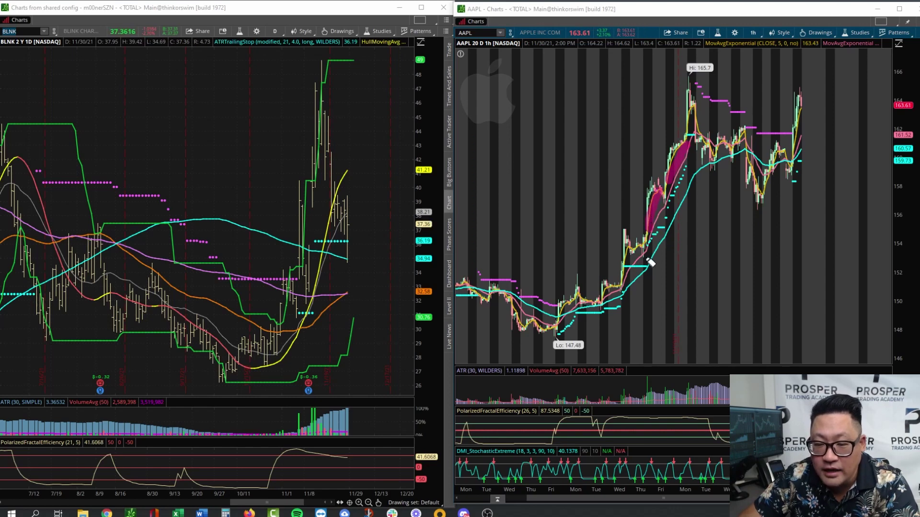
drag(623, 268, 638, 243)
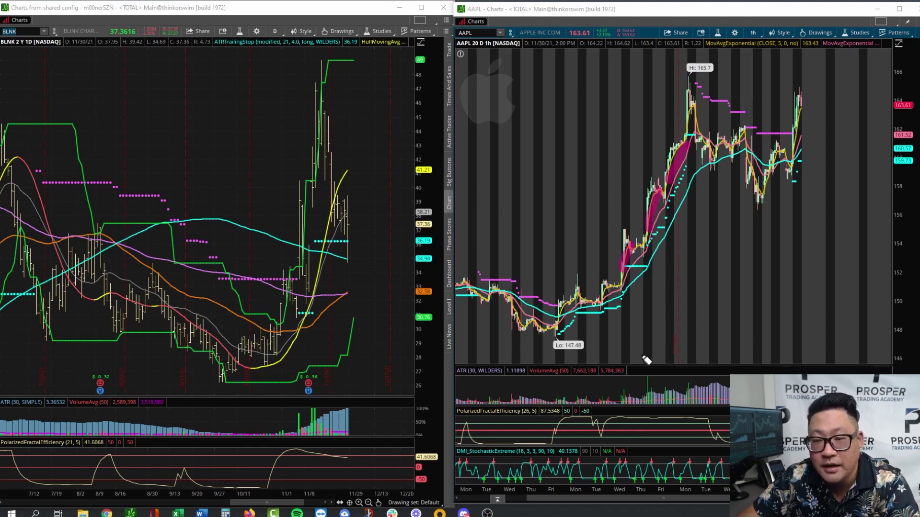
mouse_move(711, 165)
mouse_down()
mouse_move(745, 144)
mouse_move(741, 158)
mouse_move(753, 203)
mouse_move(762, 188)
mouse_move(761, 201)
mouse_up()
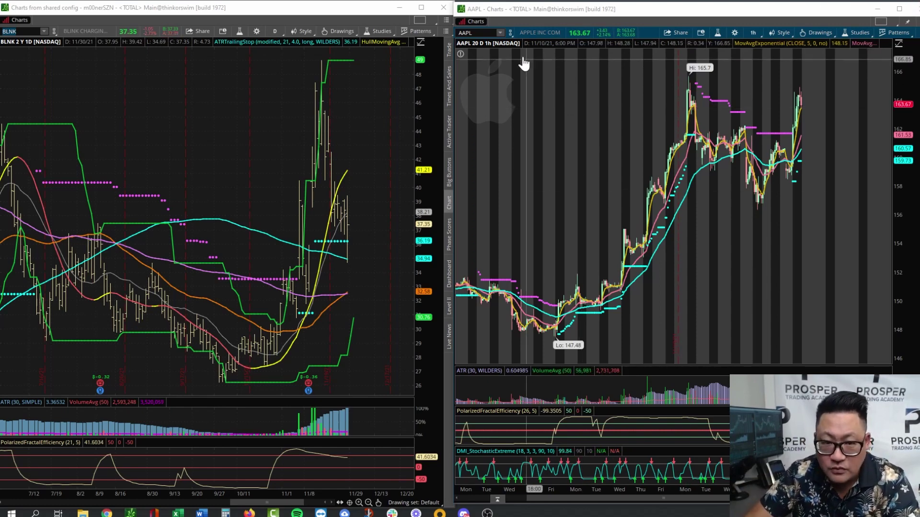
Step: Load the NVDA symbol into the Apple chart
click(472, 32)
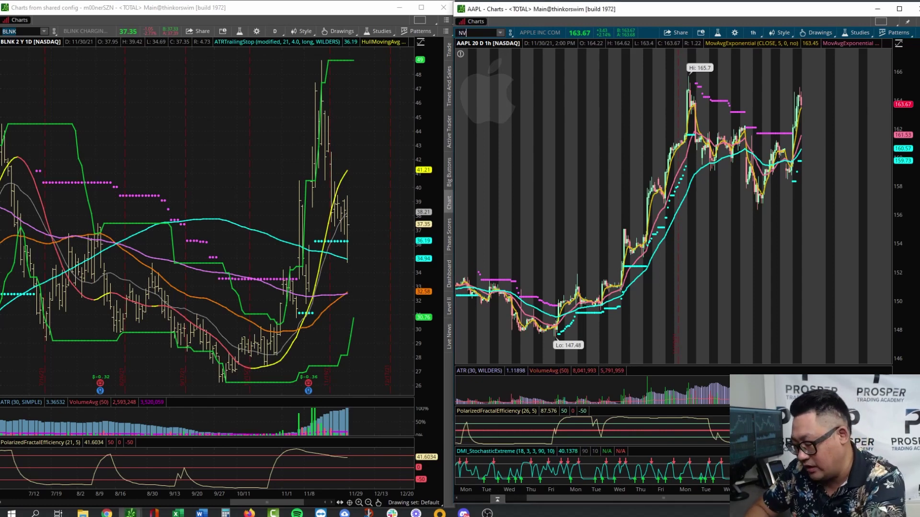
text(NVDA)
key(Return)
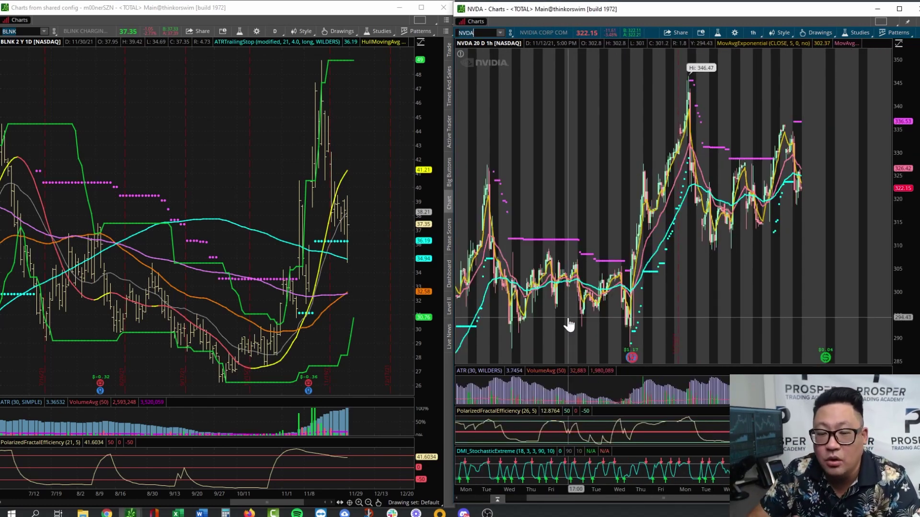
Step: Circle NVDA's sideways range before its rally, sketch a falling-then-rising zigzag above it, and clear the marks
mouse_move(617, 281)
mouse_down()
mouse_move(527, 264)
mouse_move(639, 297)
mouse_move(610, 302)
mouse_up()
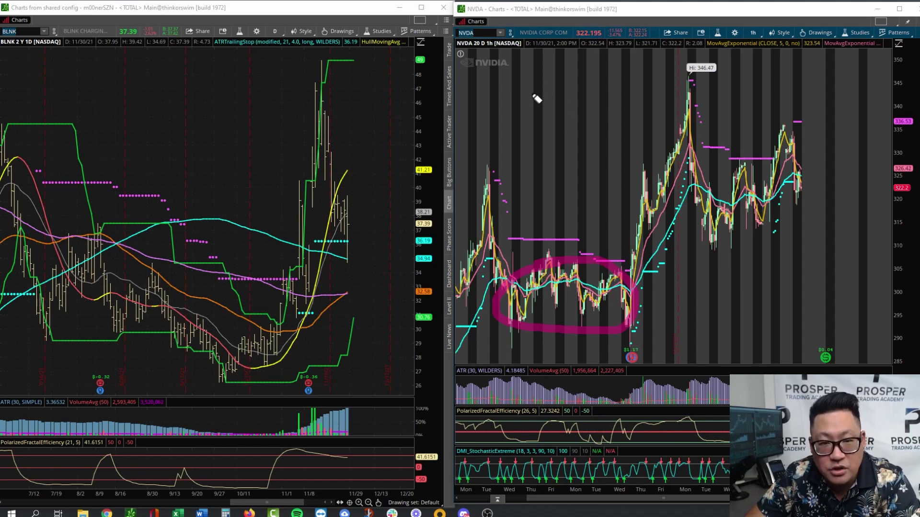
mouse_move(503, 79)
mouse_down()
mouse_move(537, 89)
mouse_move(559, 138)
mouse_move(594, 163)
mouse_move(612, 211)
mouse_move(692, 94)
mouse_move(758, 52)
mouse_up()
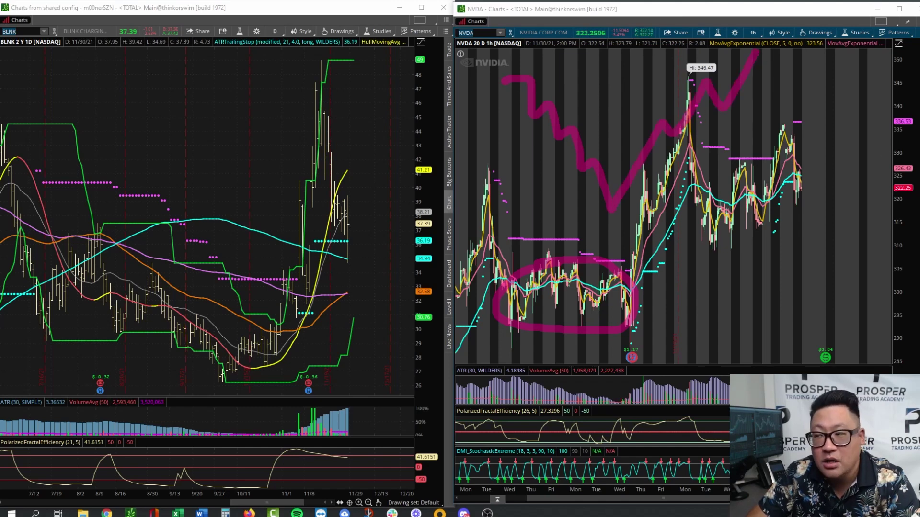
key(Escape)
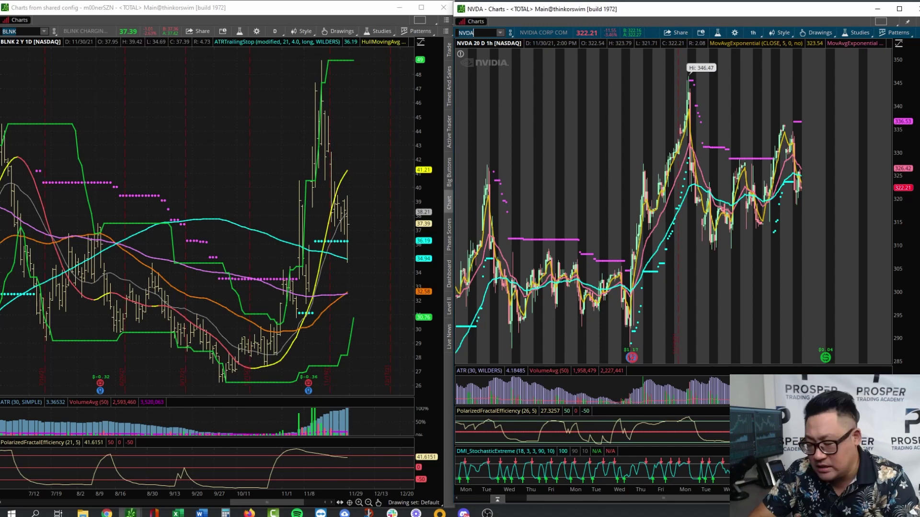
Step: Load the TSLA symbol into the NVDA chart and bring its earlier 1250 peak into view
text(LA)
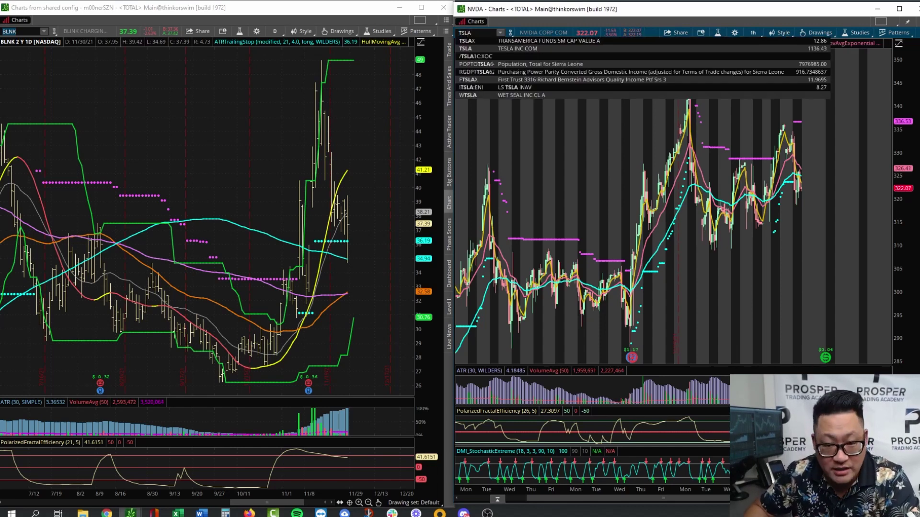
key(Return)
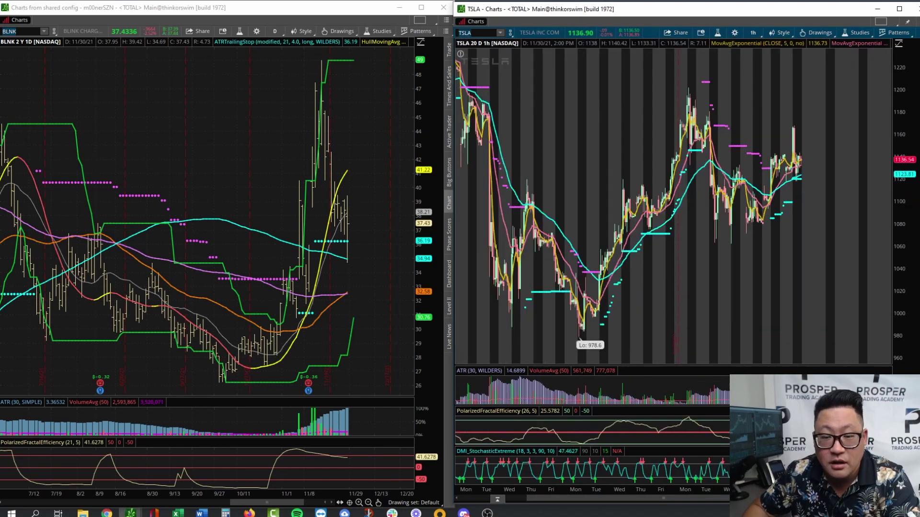
drag(574, 146, 694, 151)
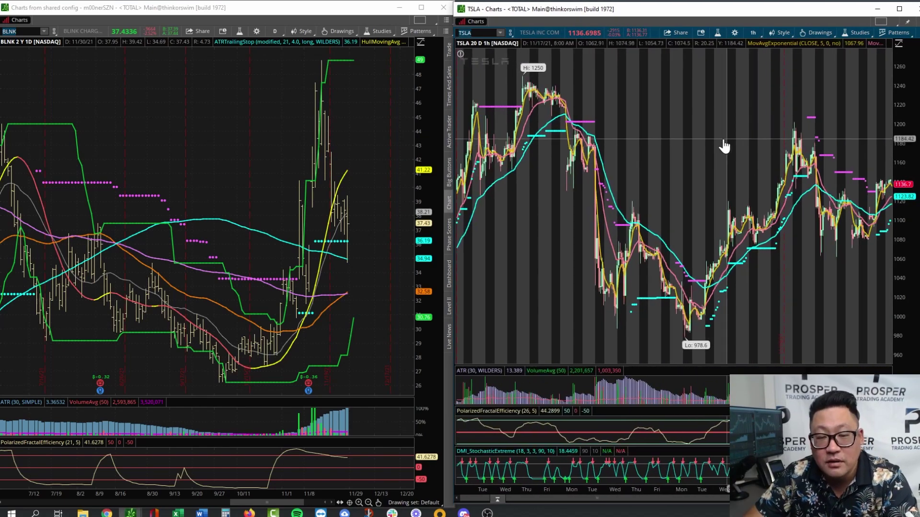
Step: Set the TSLA hourly chart's time interval to 30 days
click(751, 33)
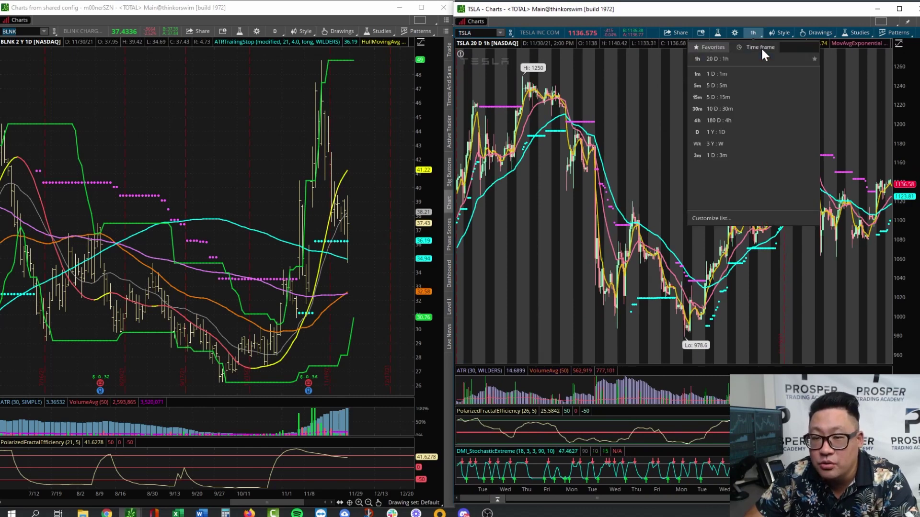
click(760, 47)
click(778, 105)
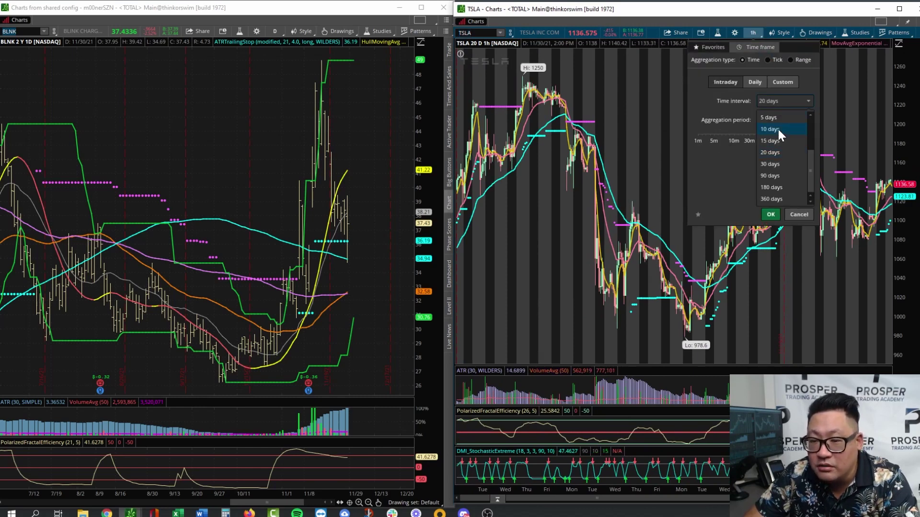
click(774, 161)
click(770, 214)
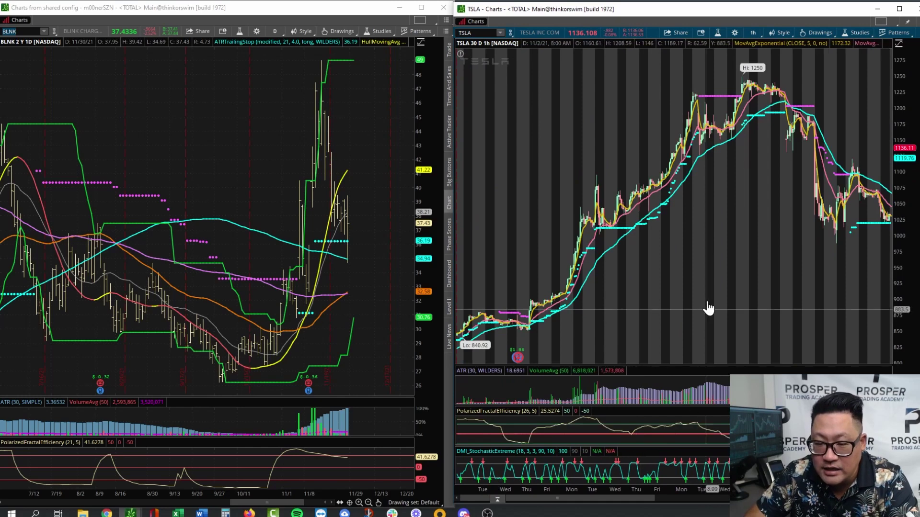
Step: Draw a stroke along TSLA's rally from the 840.92 low toward the 1250 peak, and another across the peak area
drag(704, 277, 759, 283)
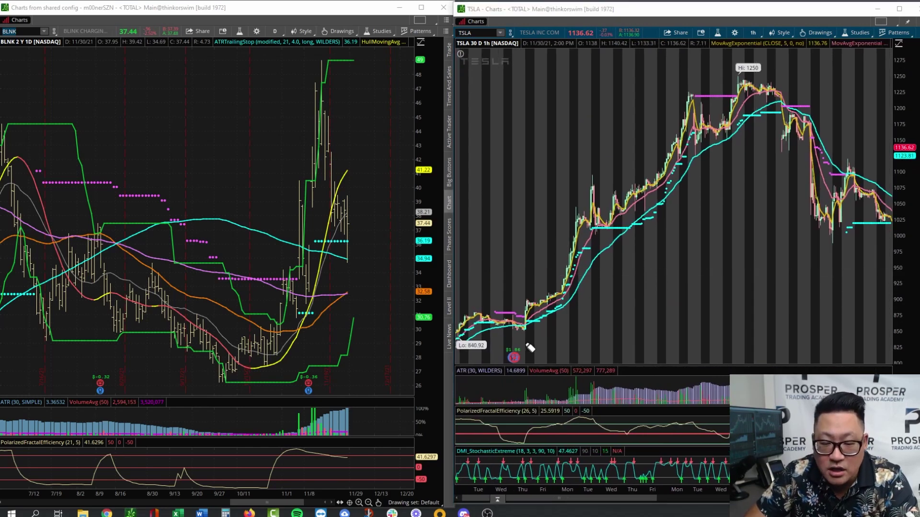
mouse_move(497, 357)
mouse_down()
mouse_move(464, 337)
mouse_move(472, 327)
mouse_move(493, 344)
mouse_move(602, 323)
mouse_move(669, 258)
mouse_move(717, 189)
mouse_move(753, 91)
mouse_move(759, 115)
mouse_up()
mouse_move(727, 81)
mouse_down()
mouse_move(788, 80)
mouse_move(788, 111)
mouse_move(848, 108)
mouse_up()
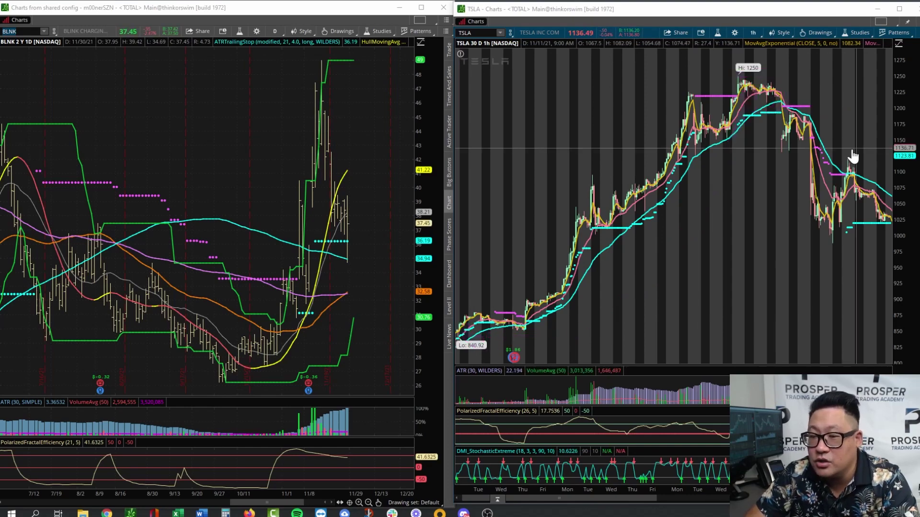
Step: Trace TSLA's decline and bottom with an L-shaped stroke, then draw arrows at the upward crossover and along the following rally
drag(762, 170, 636, 189)
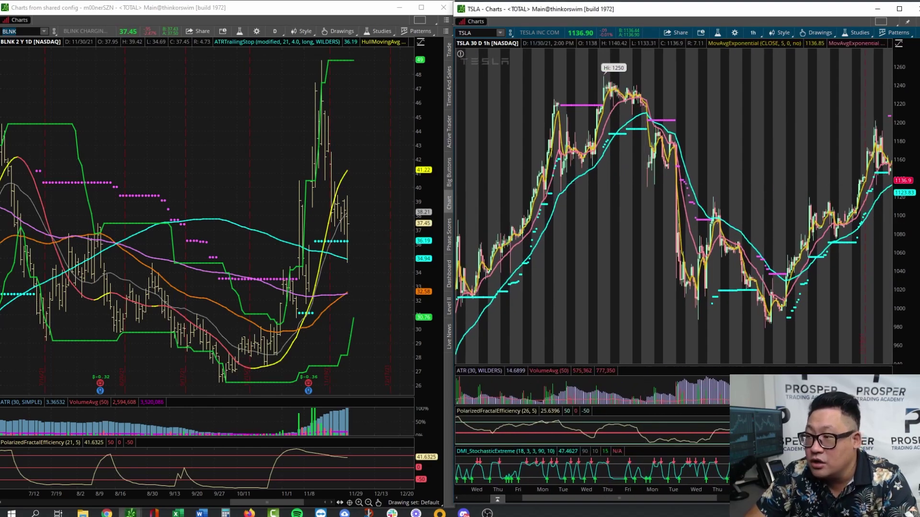
mouse_move(625, 150)
mouse_down()
mouse_move(660, 335)
mouse_move(835, 328)
mouse_up()
mouse_move(874, 296)
mouse_down()
mouse_move(807, 276)
mouse_move(817, 292)
mouse_up()
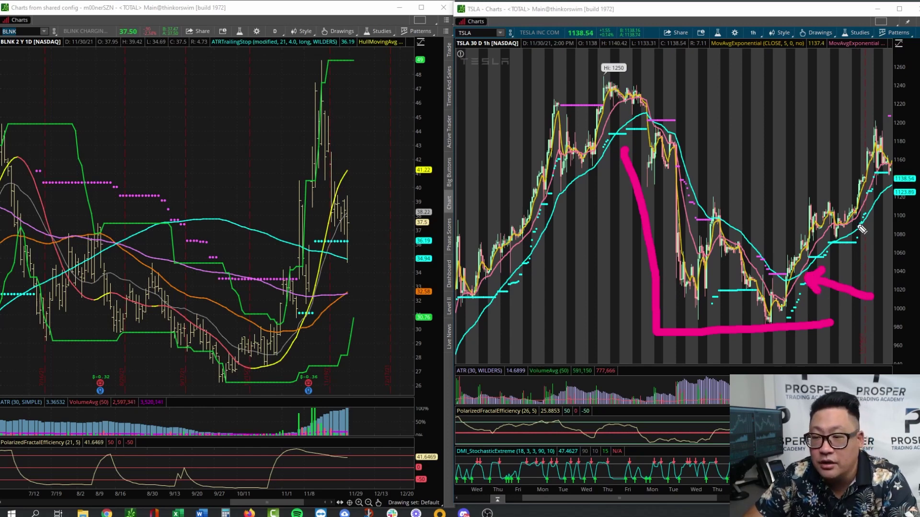
mouse_move(778, 254)
mouse_down()
mouse_move(853, 145)
mouse_move(868, 153)
mouse_up()
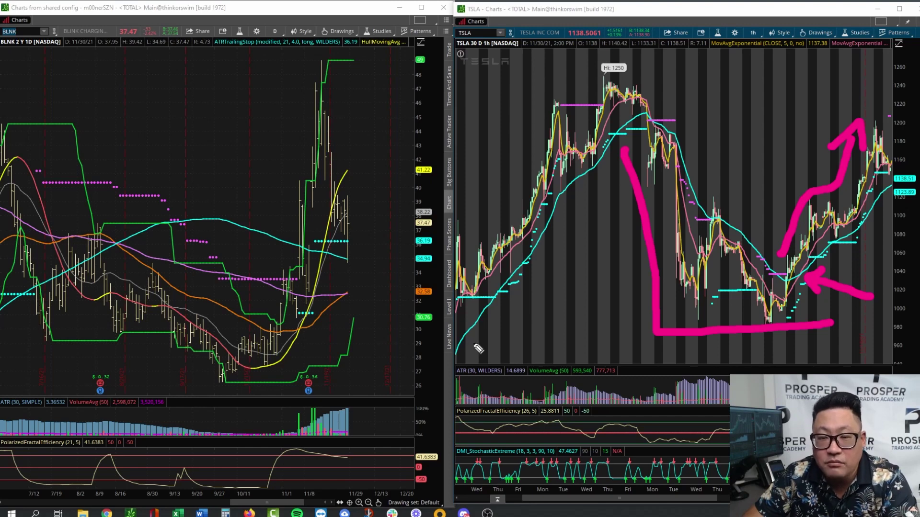
Step: Draw strokes along TSLA's rally to the 1250 peak, at the crossover beside the peak and straight down beneath it, then clear the annotations
mouse_move(474, 344)
mouse_down()
mouse_move(575, 160)
mouse_move(608, 76)
mouse_up()
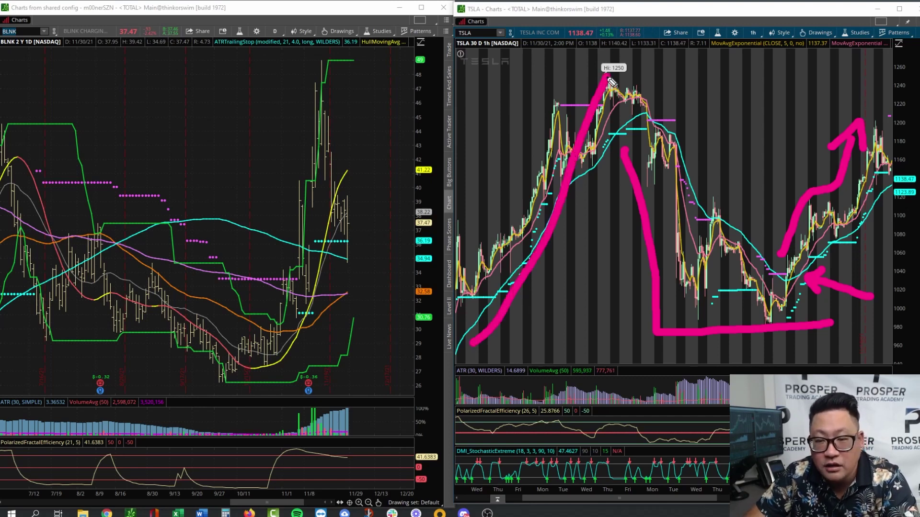
drag(702, 98, 624, 126)
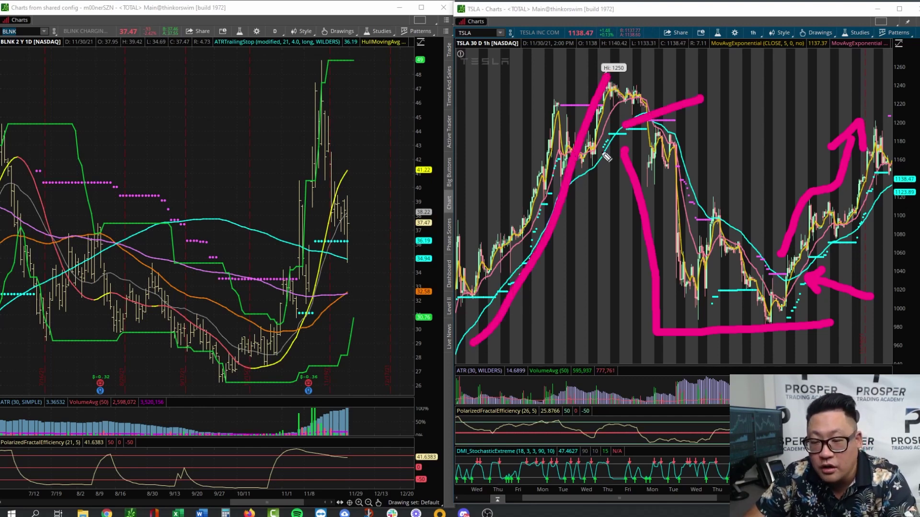
drag(599, 154, 622, 344)
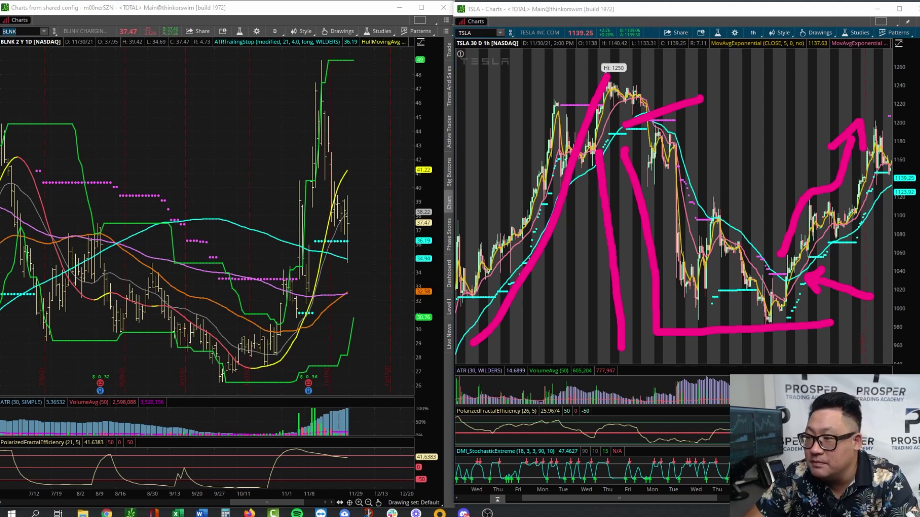
key(Escape)
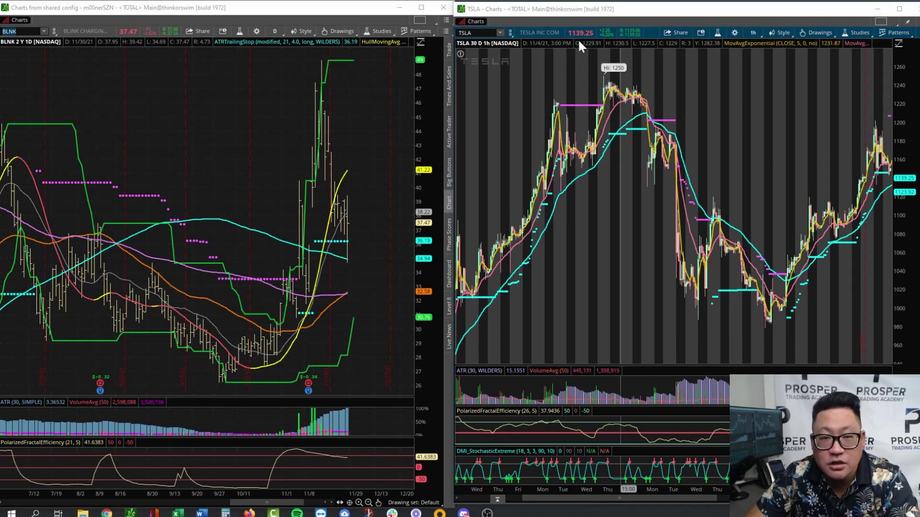
Step: Load the LCID symbol into the hourly chart in place of TSLA
click(472, 33)
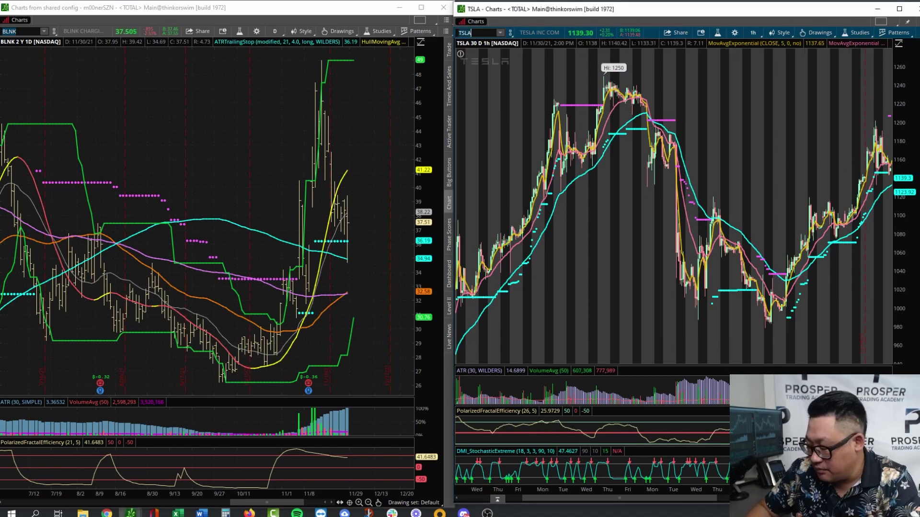
text(LCID)
key(Return)
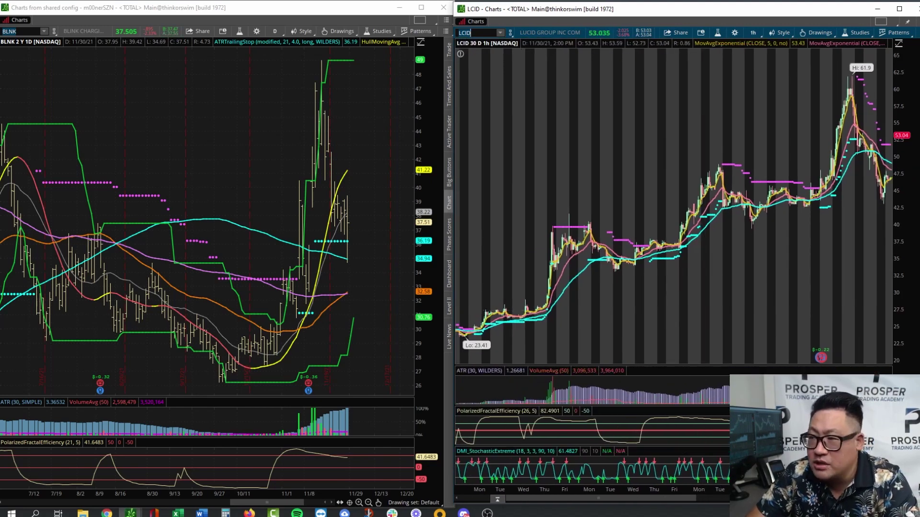
Step: Mark LCID's successive moving-average crossovers with circles and small arrows, and draw an arrow to the 61.9 high
mouse_move(501, 354)
mouse_down()
mouse_move(478, 331)
mouse_move(488, 337)
mouse_up()
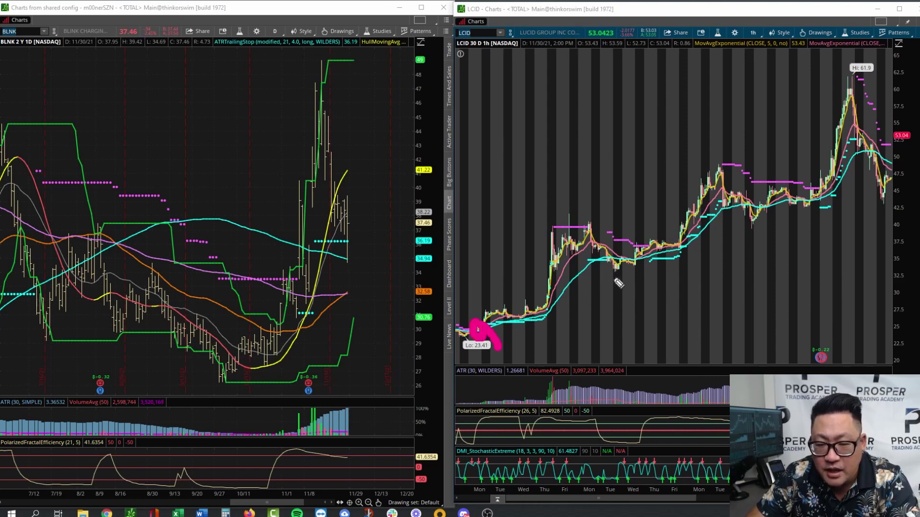
mouse_move(637, 258)
mouse_down()
mouse_move(625, 264)
mouse_move(643, 269)
mouse_up()
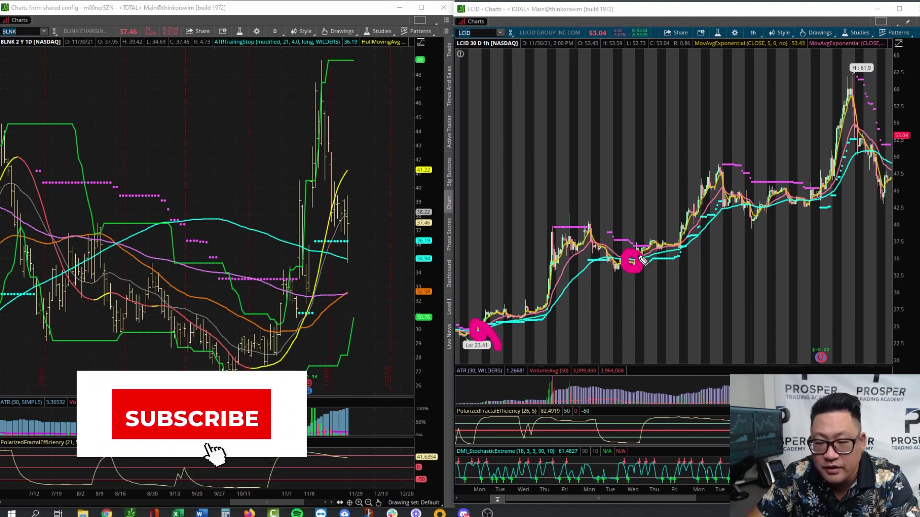
click(680, 273)
drag(680, 274, 687, 271)
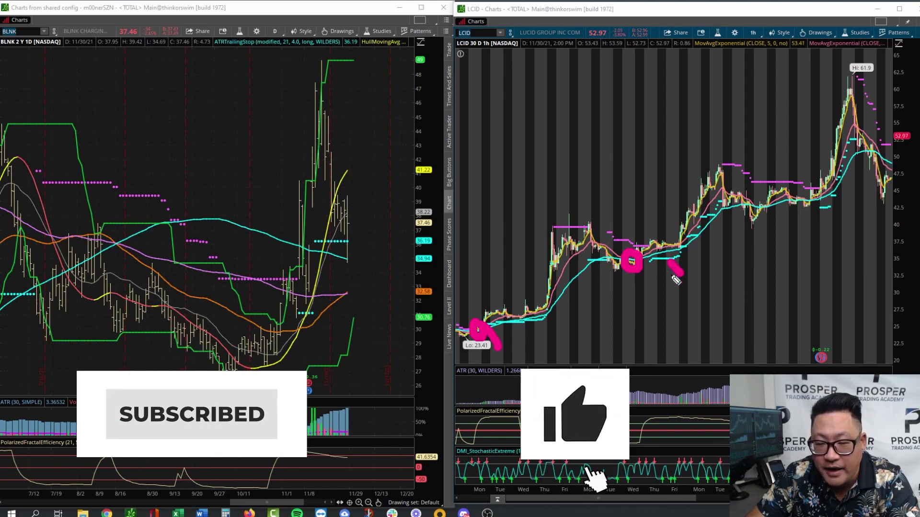
drag(762, 214, 771, 214)
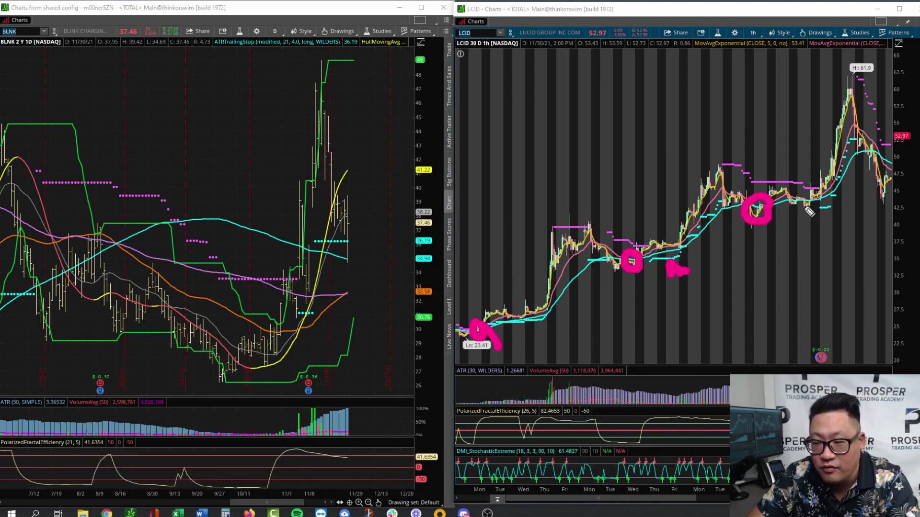
mouse_move(764, 96)
mouse_down()
mouse_move(844, 82)
mouse_move(839, 75)
mouse_move(852, 84)
mouse_up()
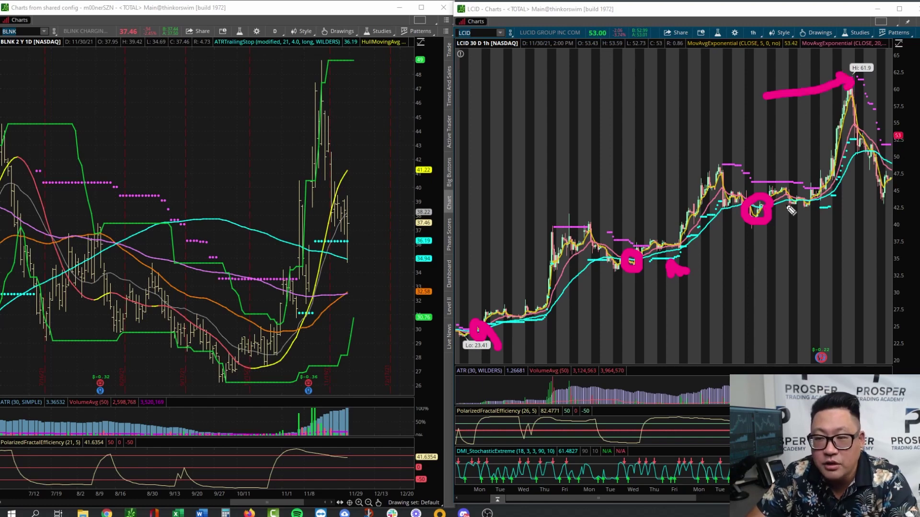
Step: Write S and P letters beside LCID's marked crossovers and an S next to the decline from the 61.9 high
mouse_move(511, 337)
mouse_down()
mouse_move(516, 355)
mouse_move(527, 335)
mouse_move(533, 355)
mouse_up()
mouse_move(609, 276)
mouse_down()
mouse_move(613, 290)
mouse_move(657, 298)
mouse_move(664, 288)
mouse_up()
mouse_move(754, 225)
mouse_down()
mouse_move(737, 246)
mouse_move(792, 238)
mouse_move(766, 251)
mouse_up()
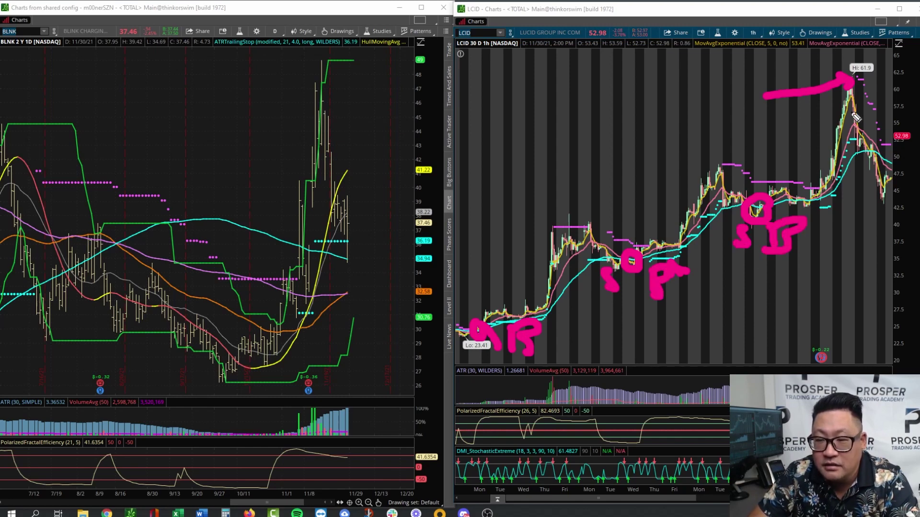
drag(883, 117, 865, 139)
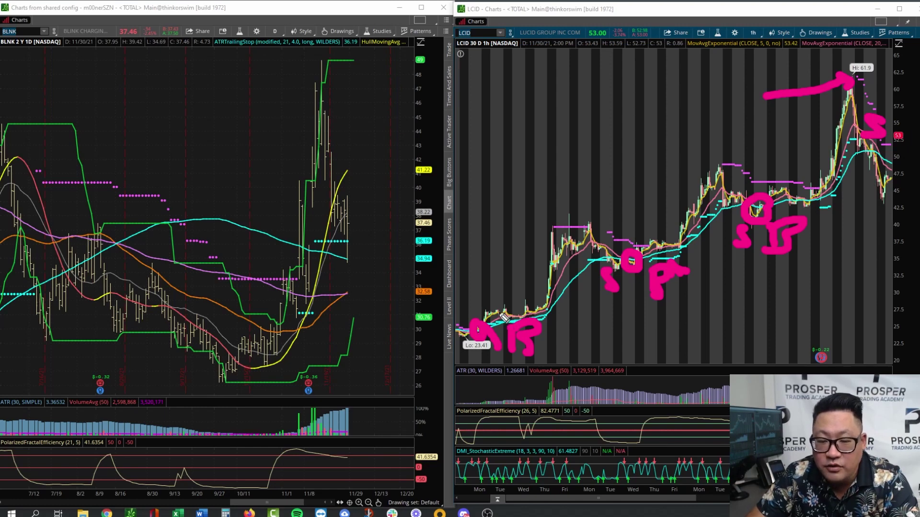
Step: Draw arrows at LCID's first label and along its upward legs, underline the lettered areas, then clear all annotations
mouse_move(594, 330)
mouse_down()
mouse_move(546, 334)
mouse_move(567, 352)
mouse_up()
mouse_move(527, 292)
mouse_down()
mouse_move(580, 272)
mouse_move(575, 294)
mouse_up()
mouse_move(654, 247)
mouse_down()
mouse_move(730, 205)
mouse_move(737, 213)
mouse_move(716, 226)
mouse_up()
mouse_move(822, 143)
mouse_down()
mouse_move(849, 121)
mouse_move(852, 140)
mouse_up()
mouse_move(592, 351)
mouse_down()
mouse_move(634, 339)
mouse_move(686, 301)
mouse_up()
drag(714, 261, 783, 259)
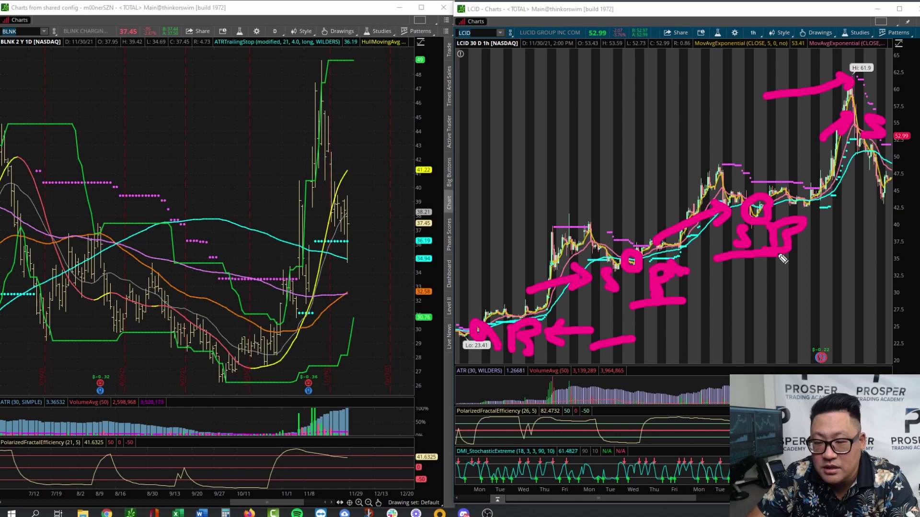
drag(829, 163, 894, 148)
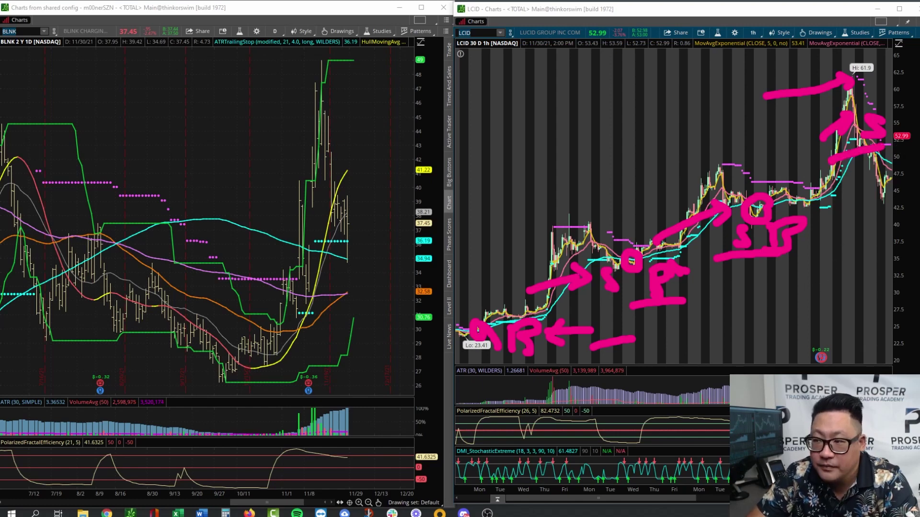
key(Escape)
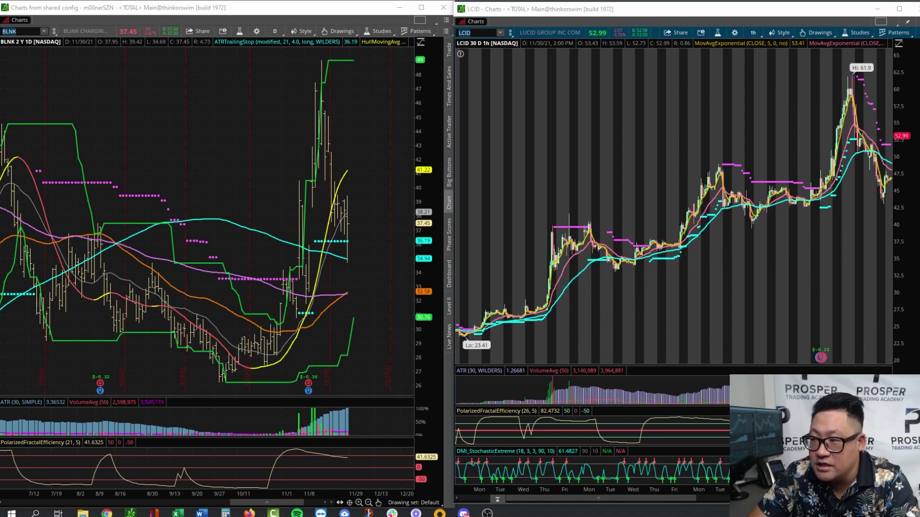
Step: Load the CRM symbol into the hourly chart and widen the visible range back into October
drag(796, 128, 505, 172)
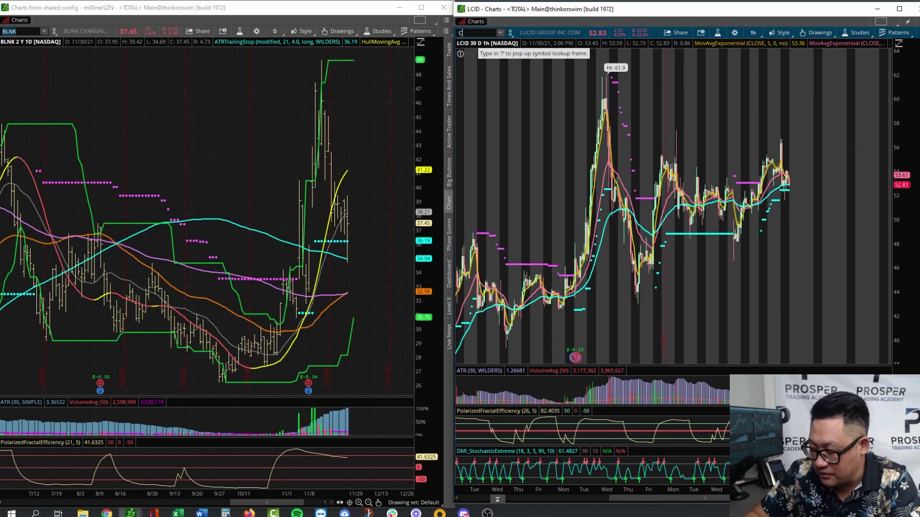
text(CRM)
key(Return)
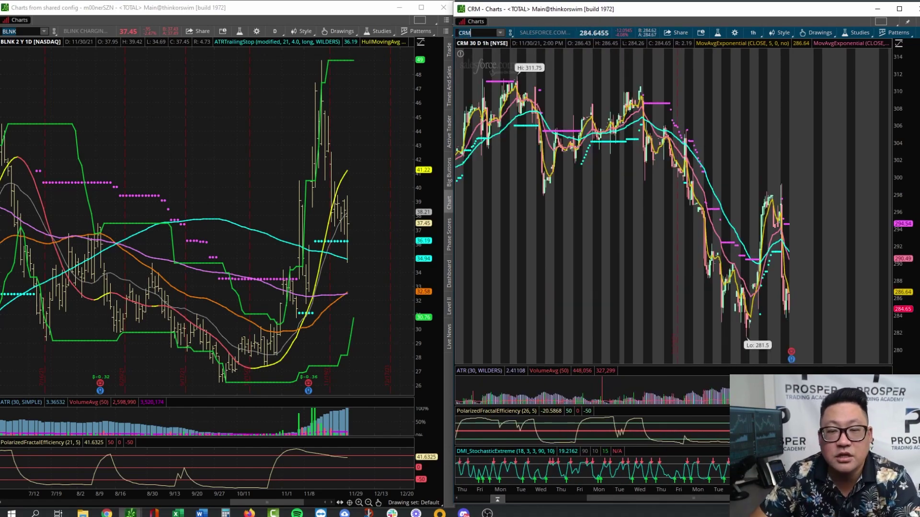
scroll(587, 200, up, 5)
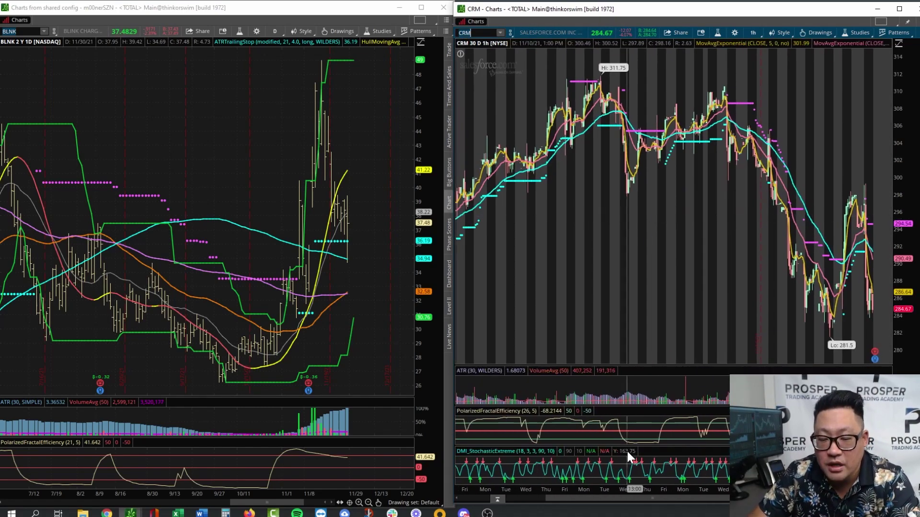
drag(625, 490, 577, 490)
Step: Trace CRM's hourly rally and sideways top, then draw arrows at the downward crossover, the 281.5 low, the rebound and the latest drop
mouse_move(473, 279)
mouse_down()
mouse_move(568, 260)
mouse_move(642, 189)
mouse_move(663, 135)
mouse_move(680, 124)
mouse_move(728, 138)
mouse_move(724, 129)
mouse_up()
mouse_move(848, 101)
mouse_down()
mouse_move(769, 122)
mouse_move(763, 115)
mouse_move(762, 128)
mouse_up()
mouse_move(719, 303)
mouse_down()
mouse_move(788, 352)
mouse_move(825, 194)
mouse_move(810, 202)
mouse_move(841, 202)
mouse_move(834, 293)
mouse_move(848, 270)
mouse_up()
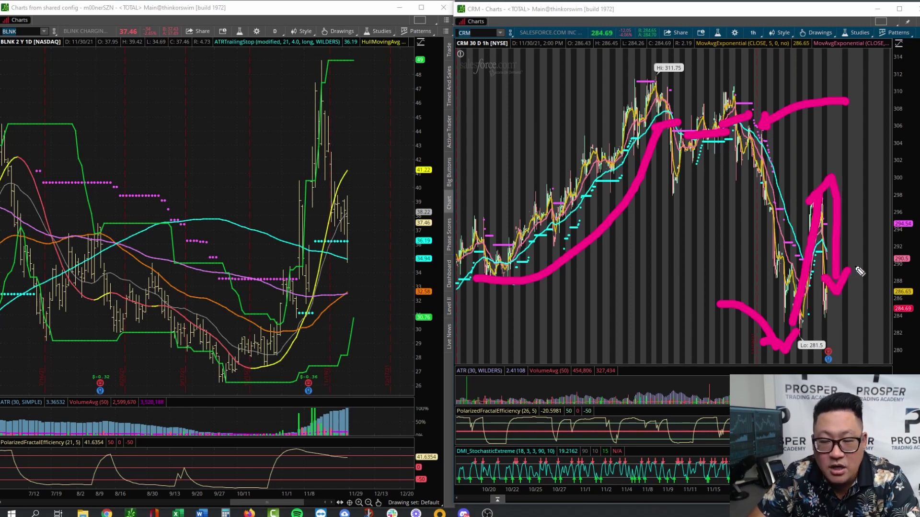
drag(888, 223, 809, 233)
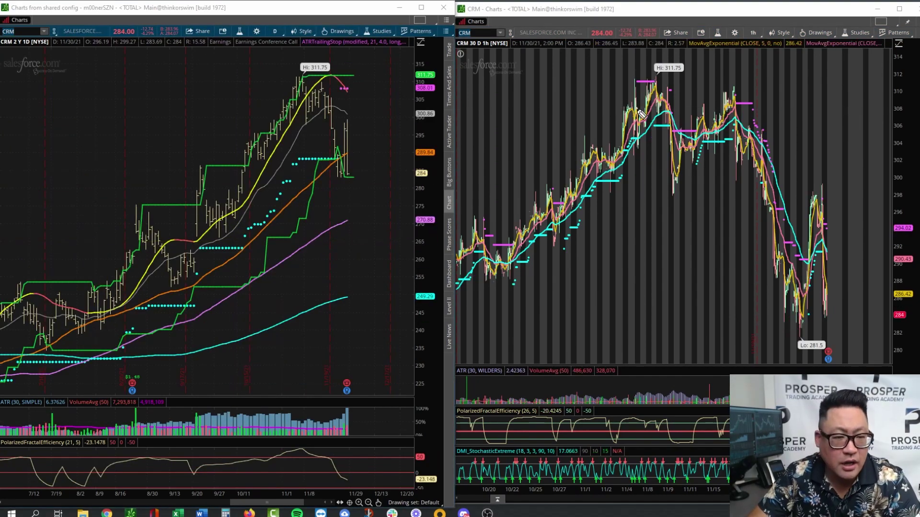
Step: On the daily CRM chart, underline the two pullbacks with curves, mark the recent break with a line and curve around the latest drop
mouse_move(182, 233)
mouse_down()
mouse_move(189, 245)
mouse_move(225, 250)
mouse_move(239, 229)
mouse_up()
mouse_move(294, 125)
mouse_down()
mouse_move(302, 136)
mouse_move(316, 120)
mouse_up()
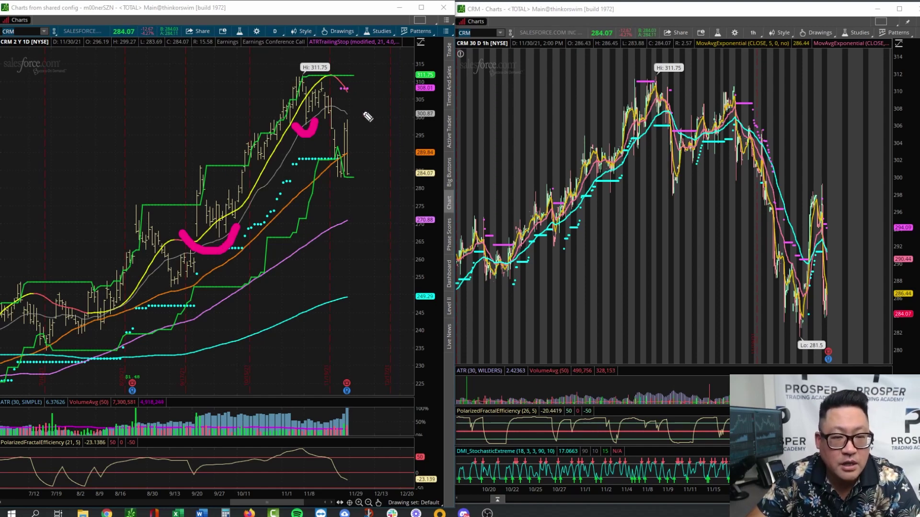
drag(351, 110, 324, 109)
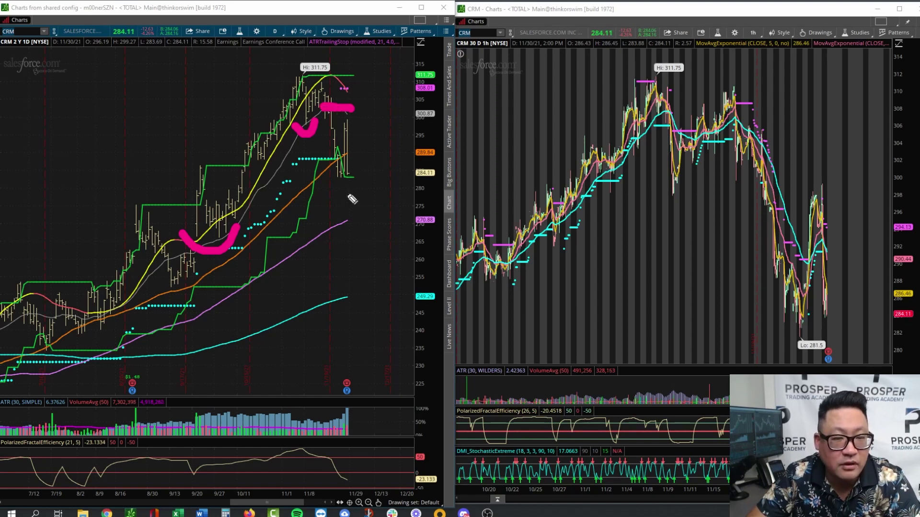
mouse_move(324, 127)
mouse_down()
mouse_move(336, 191)
mouse_move(365, 181)
mouse_up()
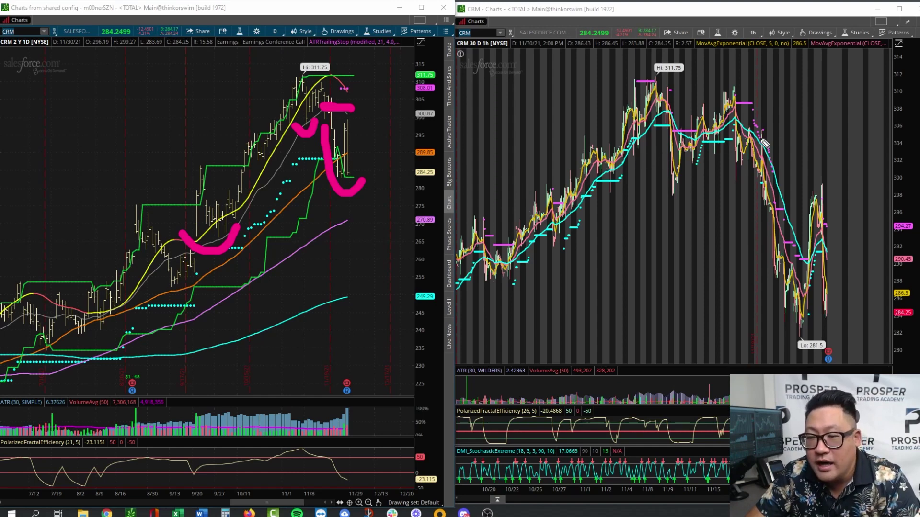
Step: Circle CRM's hourly downward crossover, draw arrows to it and to the daily chart's break below the highs, then clear the annotations
mouse_move(790, 137)
mouse_down()
mouse_move(732, 150)
mouse_move(798, 133)
mouse_up()
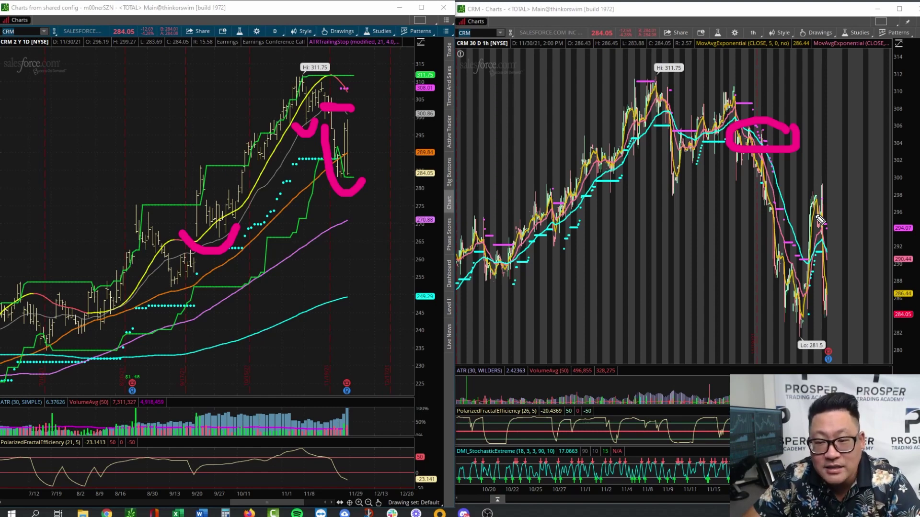
mouse_move(484, 53)
mouse_down()
mouse_move(359, 92)
mouse_move(376, 95)
mouse_up()
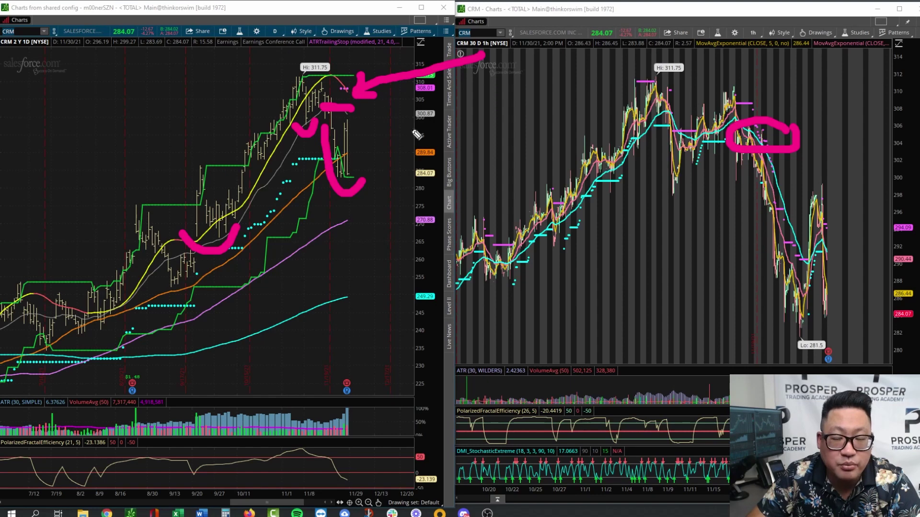
drag(821, 64, 781, 111)
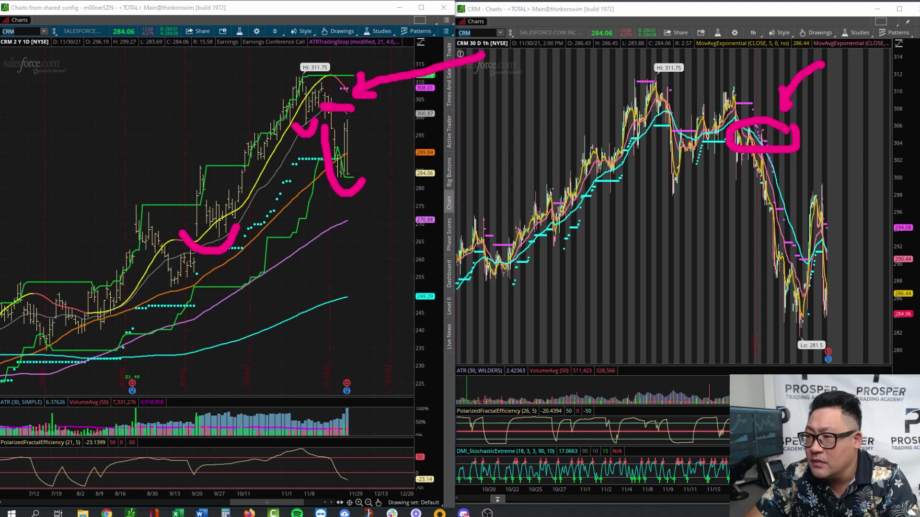
key(Escape)
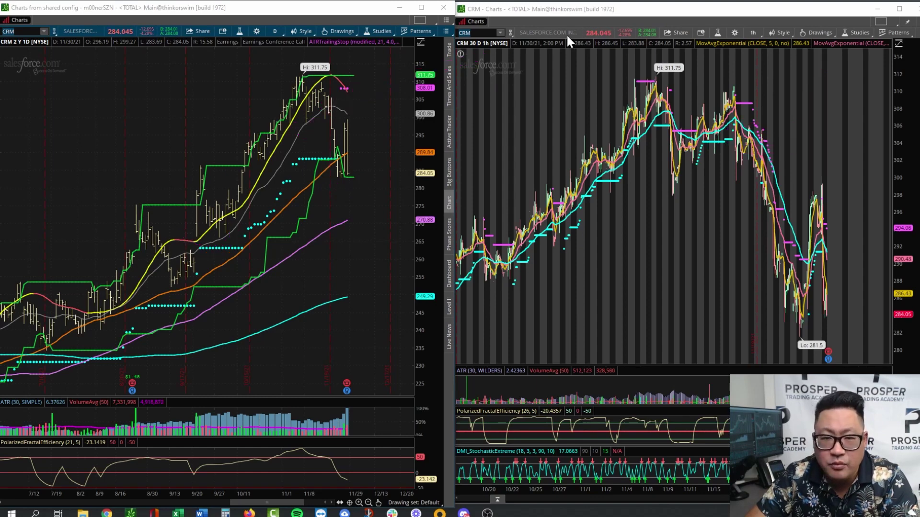
Step: Load the AAPL symbol into both the hourly and the daily charts
click(471, 33)
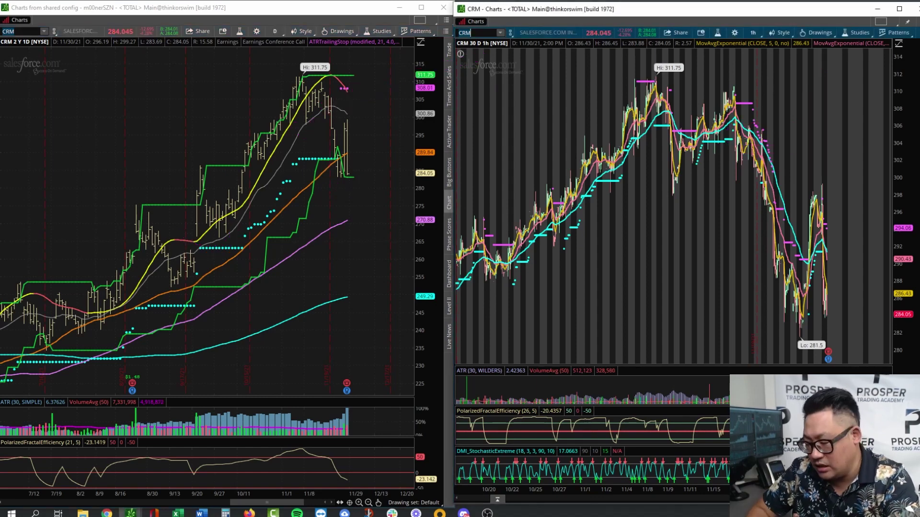
text(AAPL)
key(Return)
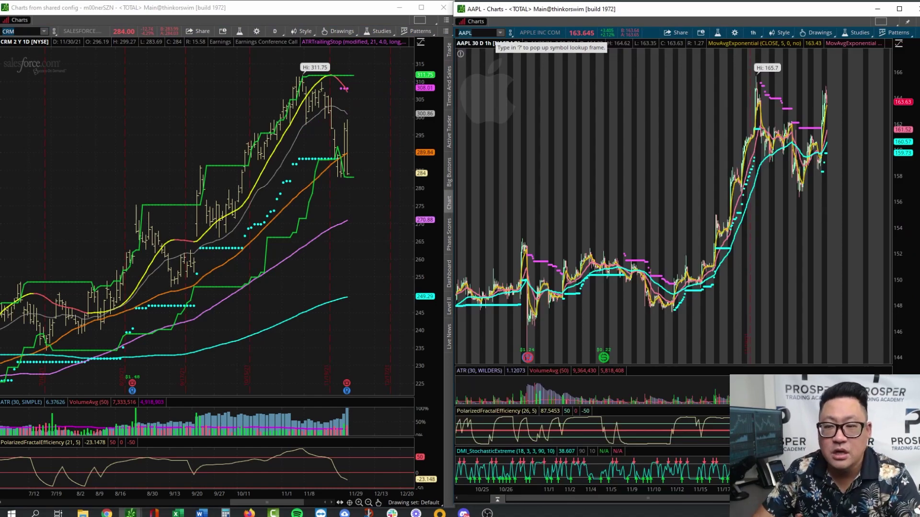
click(14, 31)
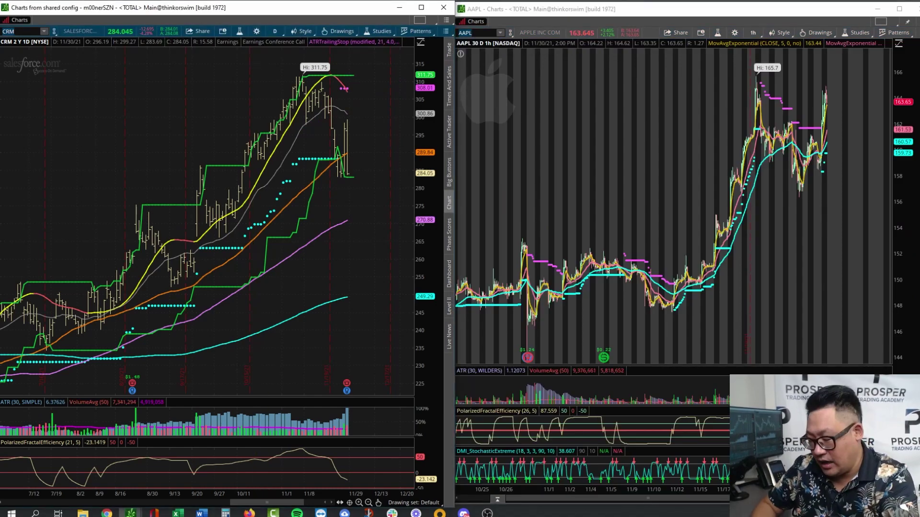
key(Return)
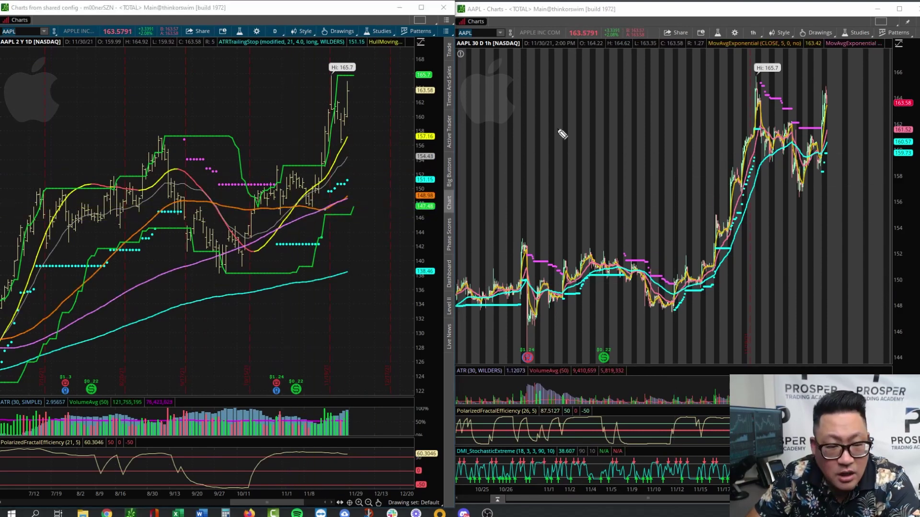
Step: Mark AAPL's mid-November daily pullback with short strokes and an arrow, and circle the matching upward crossover on the hourly chart
mouse_move(293, 204)
mouse_down()
mouse_move(305, 216)
mouse_move(330, 207)
mouse_up()
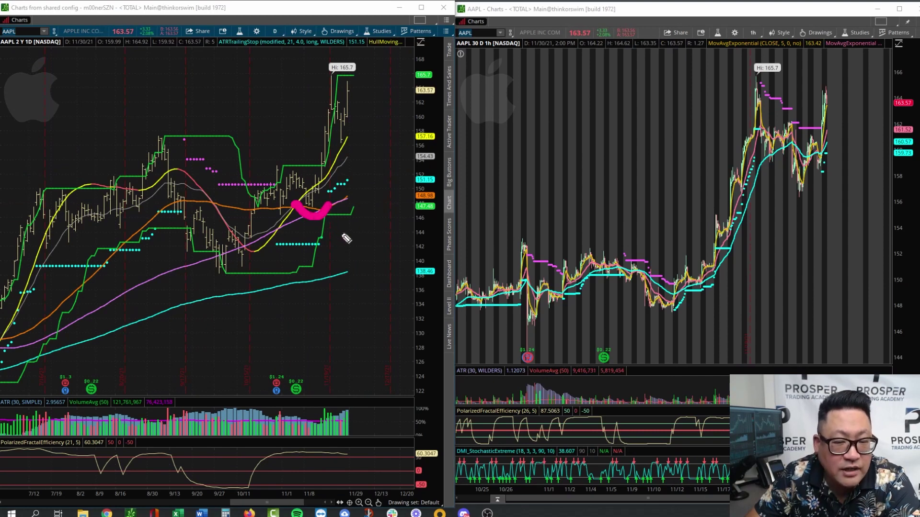
drag(307, 193, 325, 198)
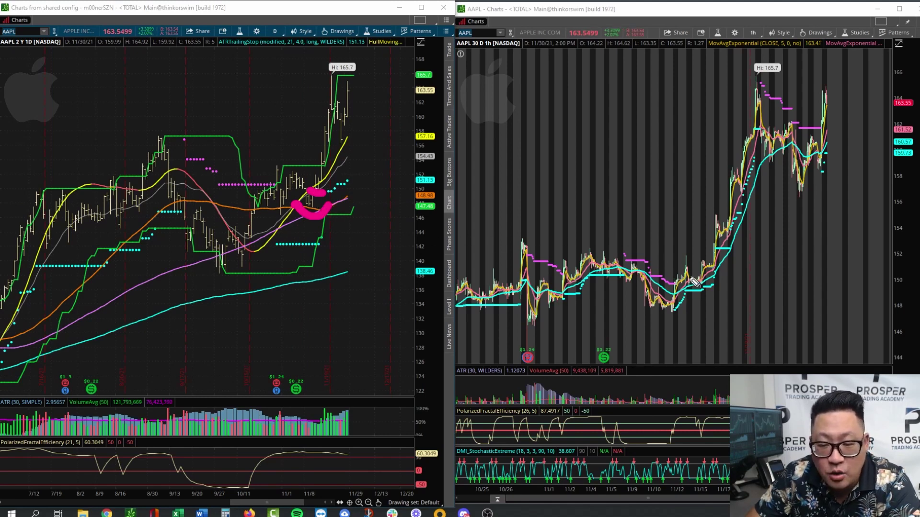
mouse_move(694, 282)
mouse_down()
mouse_move(668, 307)
mouse_move(696, 283)
mouse_up()
mouse_move(404, 284)
mouse_down()
mouse_move(342, 219)
mouse_move(338, 239)
mouse_move(341, 218)
mouse_move(354, 221)
mouse_up()
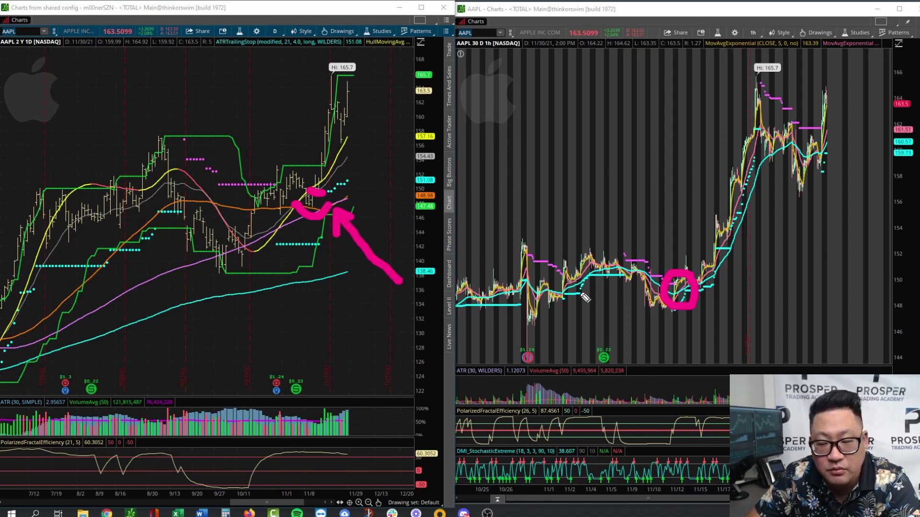
Step: Draw an arrow to the circled upward crossover on AAPL's hourly chart, add a stroke below the preceding decline, and clear all annotations
mouse_move(838, 269)
mouse_down()
mouse_move(716, 287)
mouse_move(740, 298)
mouse_up()
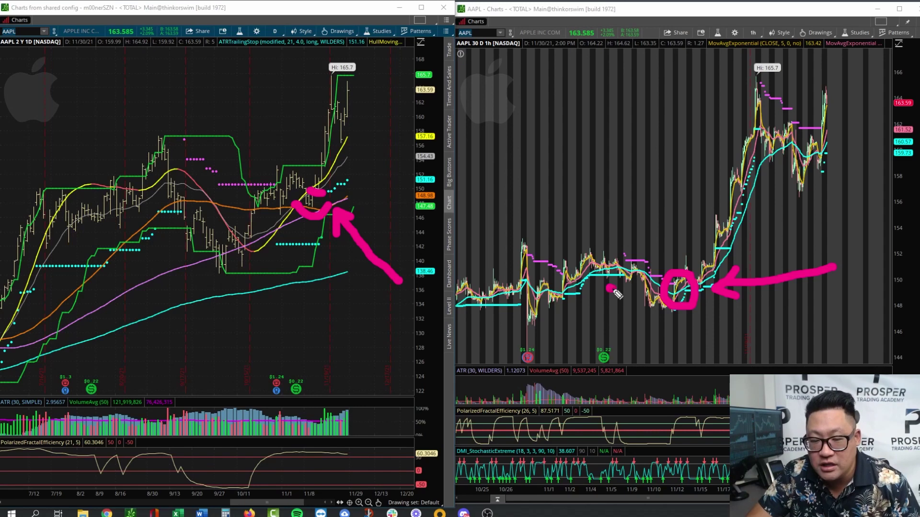
drag(609, 289, 666, 320)
key(e)
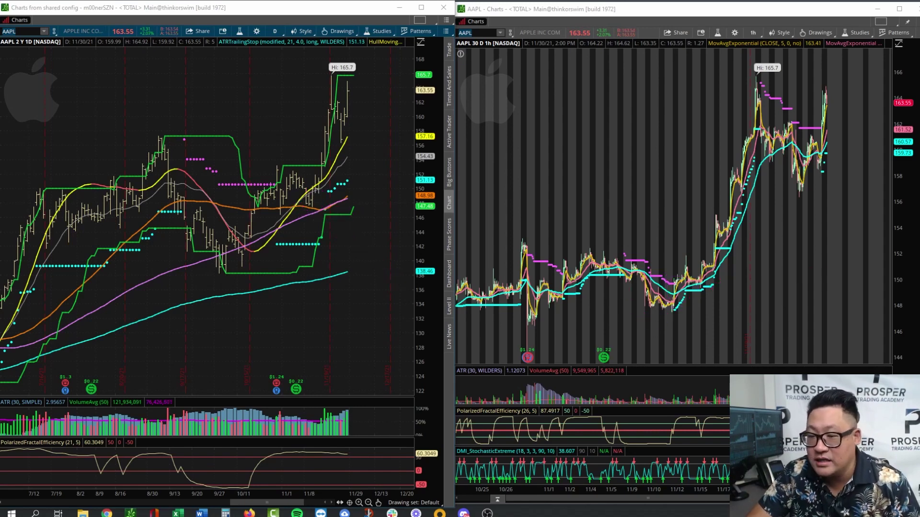
Step: Trace AAPL's mid-November hourly reversal with a zigzag arrow rising from the low, and underline the matching daily pullback with a curve
mouse_move(645, 312)
mouse_down()
mouse_move(685, 317)
mouse_move(690, 286)
mouse_move(721, 234)
mouse_move(739, 260)
mouse_up()
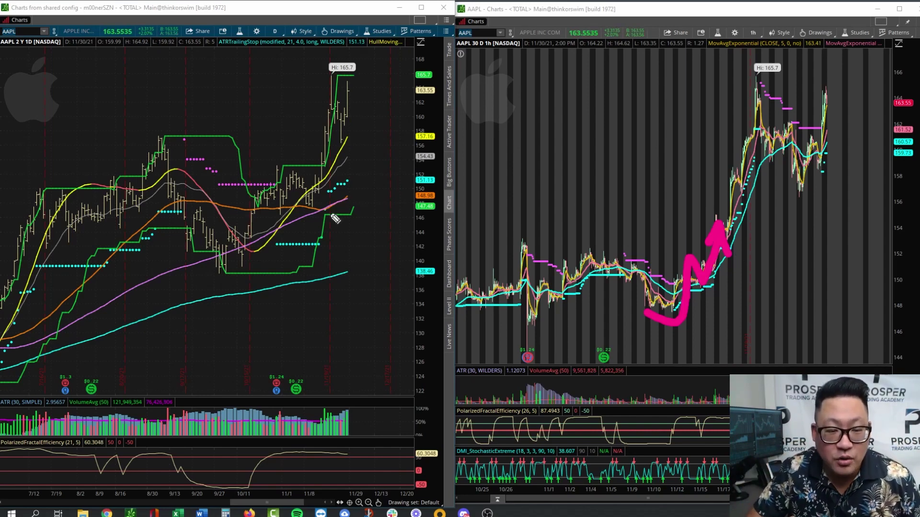
mouse_move(297, 201)
mouse_down()
mouse_move(323, 222)
mouse_move(326, 202)
mouse_up()
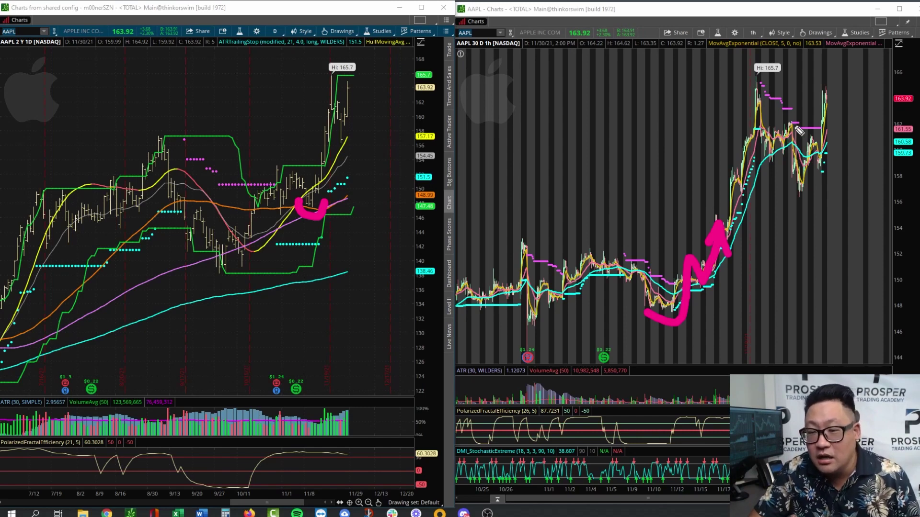
Step: Mark the area beside the latest hourly bars and the early-November downturn with short strokes, and clear all annotations
mouse_move(837, 149)
mouse_down()
mouse_move(855, 154)
mouse_move(847, 144)
mouse_move(839, 153)
mouse_move(849, 153)
mouse_up()
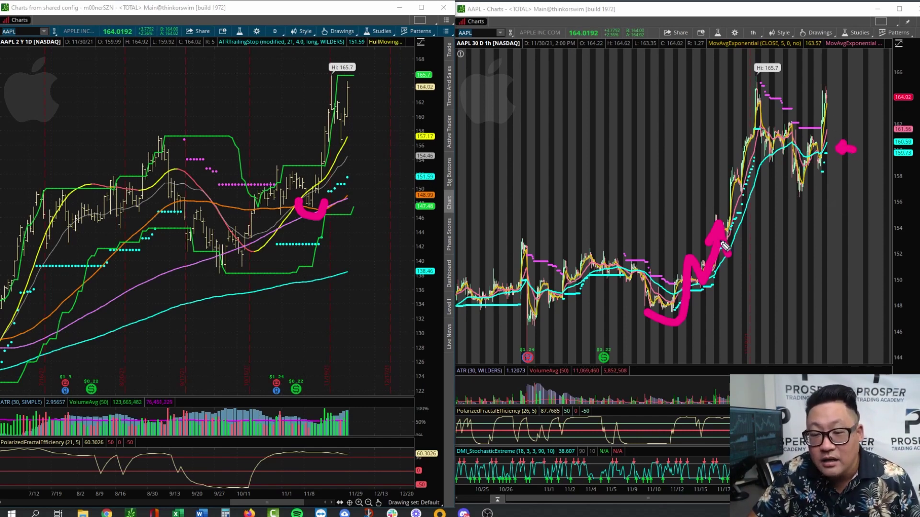
drag(626, 234, 628, 261)
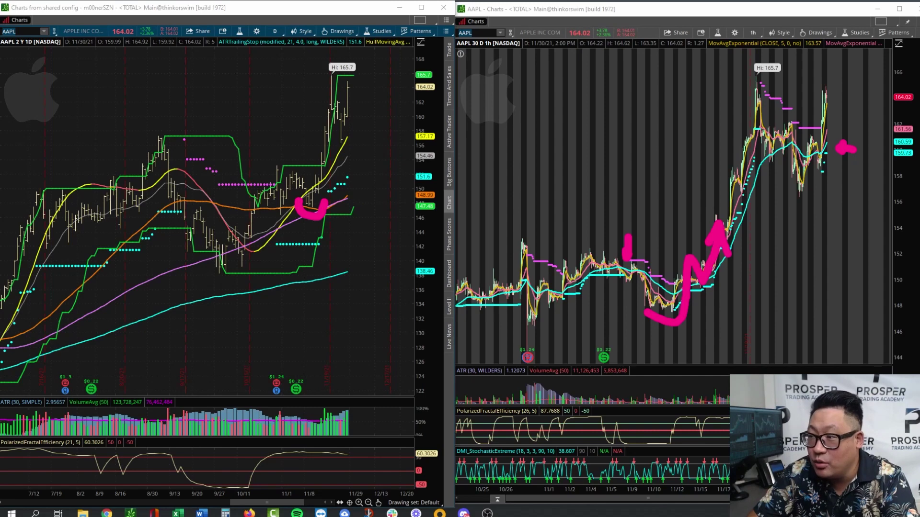
key(e)
Step: Draw an arrow to the mid-November pullback low on AAPL's daily chart and circle the corresponding upward crossover on the hourly chart
drag(360, 191, 312, 212)
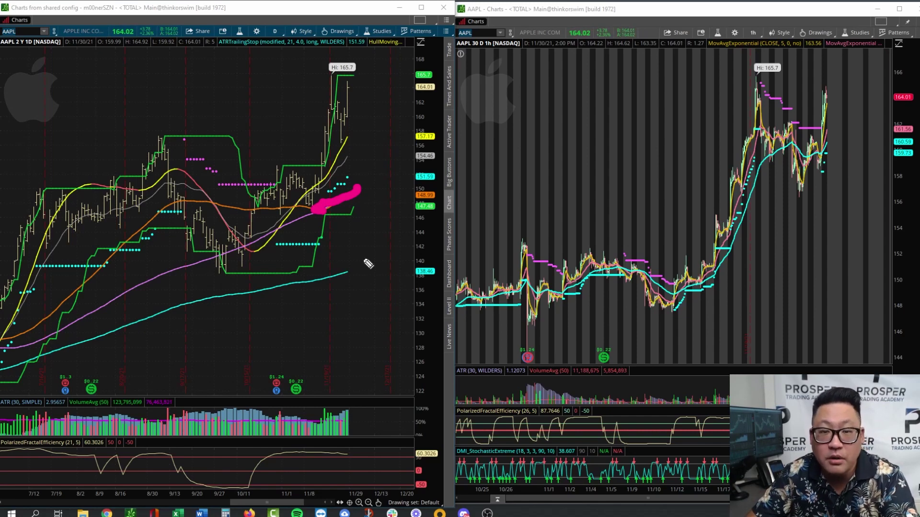
mouse_move(704, 263)
mouse_down()
mouse_move(654, 276)
mouse_move(698, 306)
mouse_move(705, 258)
mouse_up()
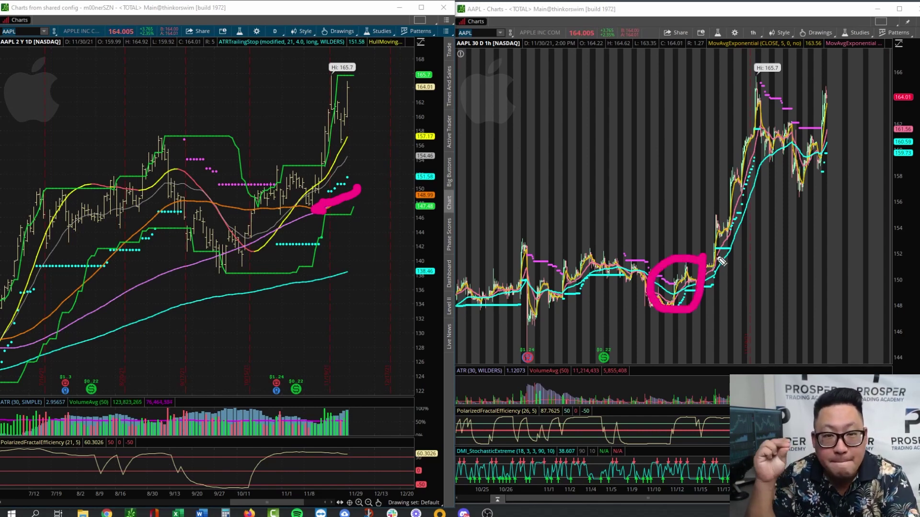